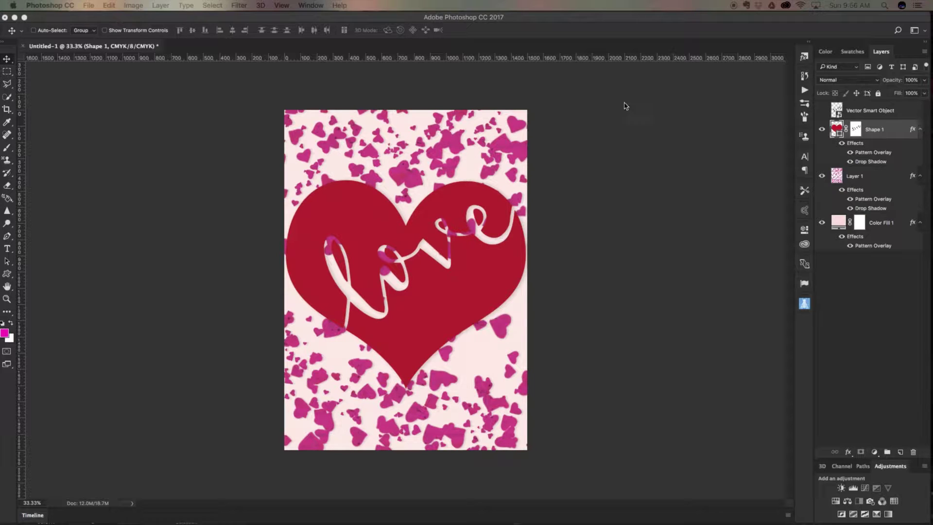
Create a new document from the 5 x 7 in custom preset at 300 ppi, in portrait, CMYK Color and with white background
click(47, 170)
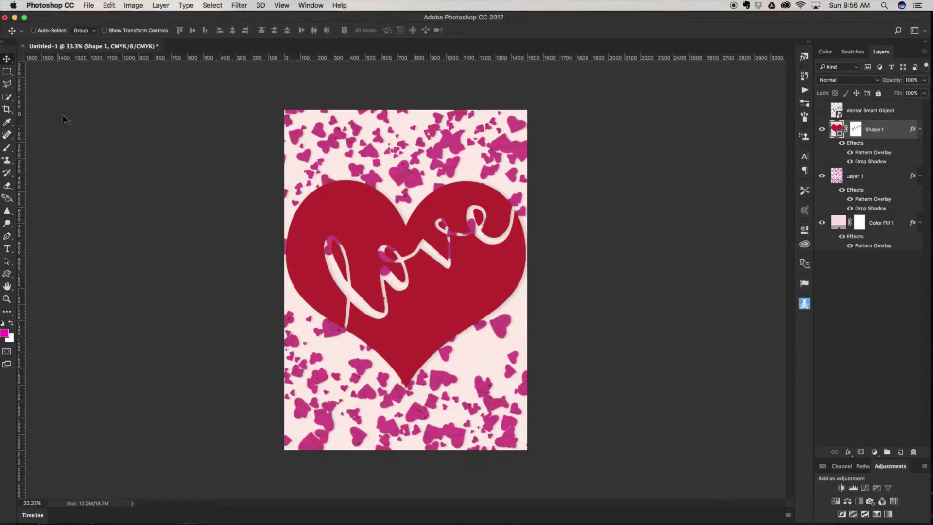
click(89, 6)
click(101, 19)
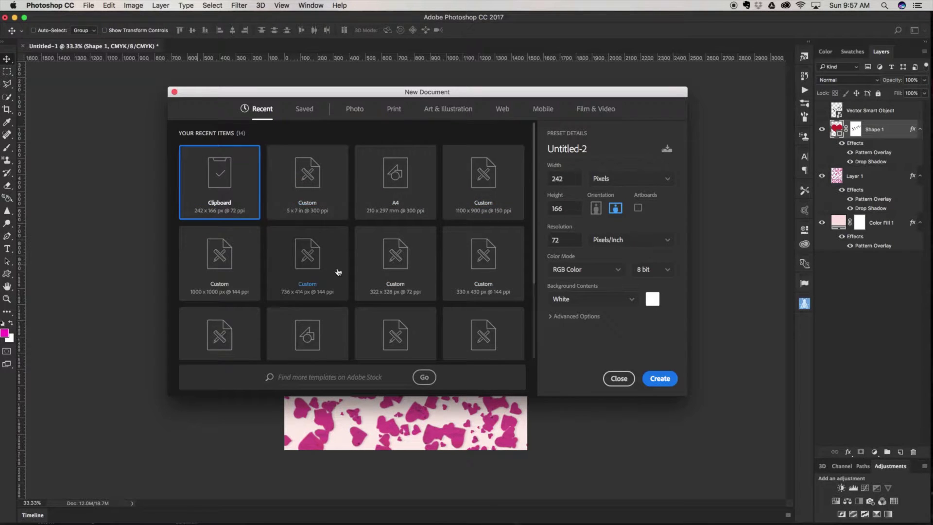
click(302, 196)
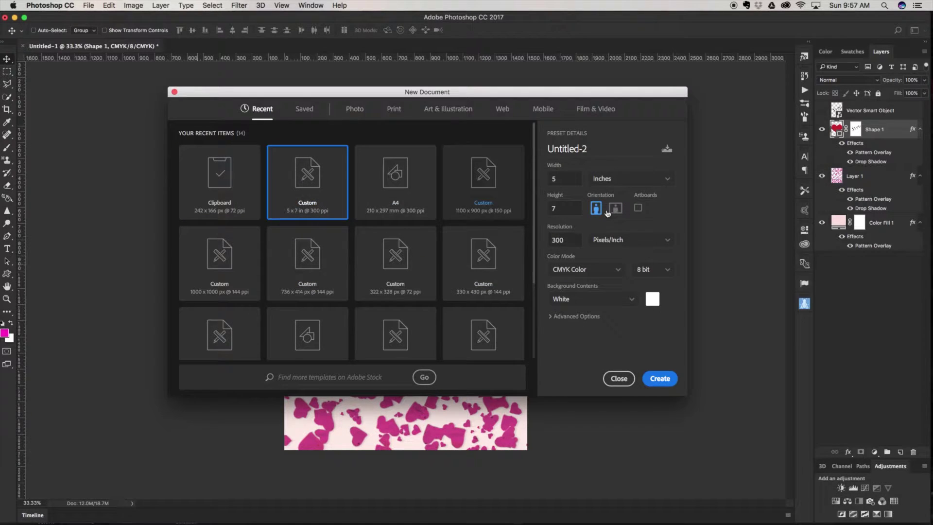
click(659, 184)
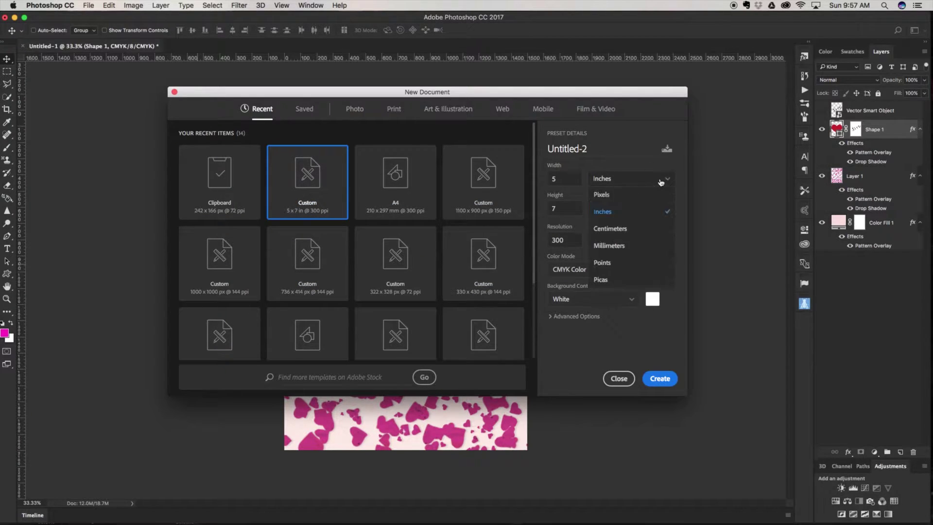
click(630, 218)
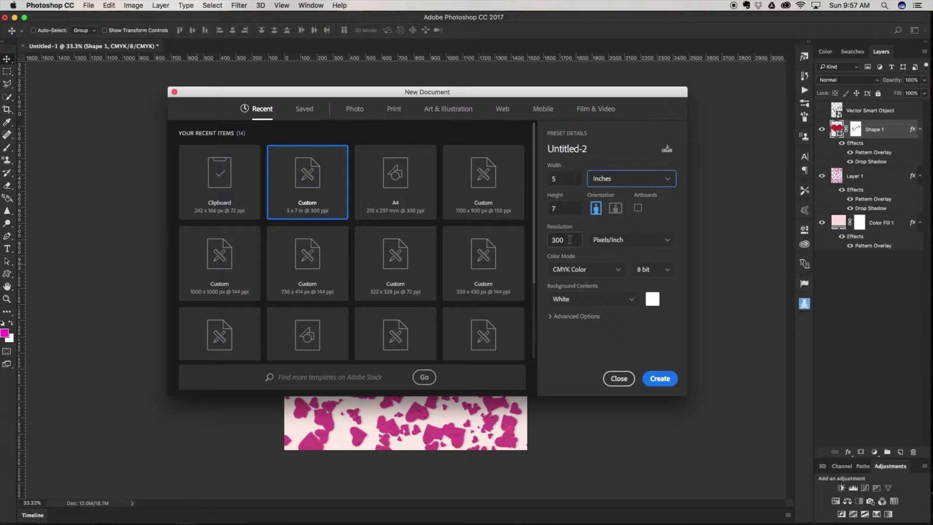
click(619, 272)
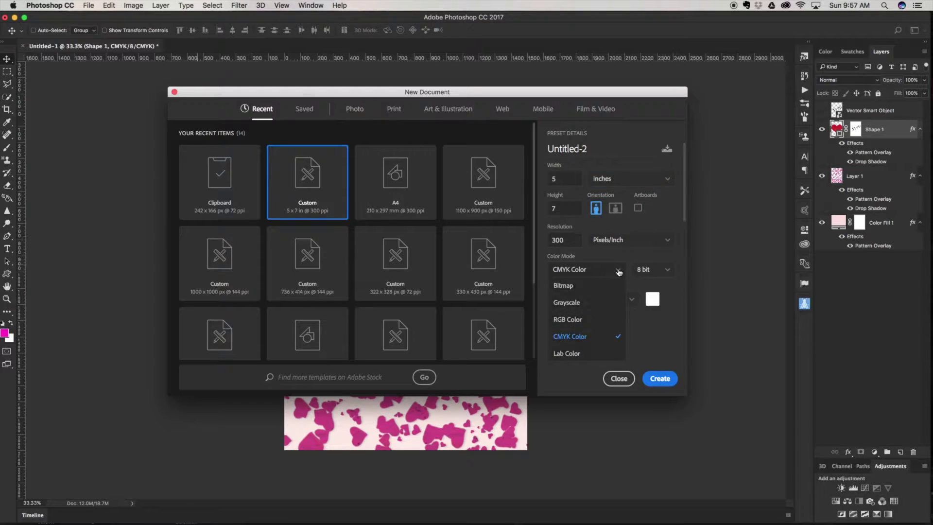
click(619, 272)
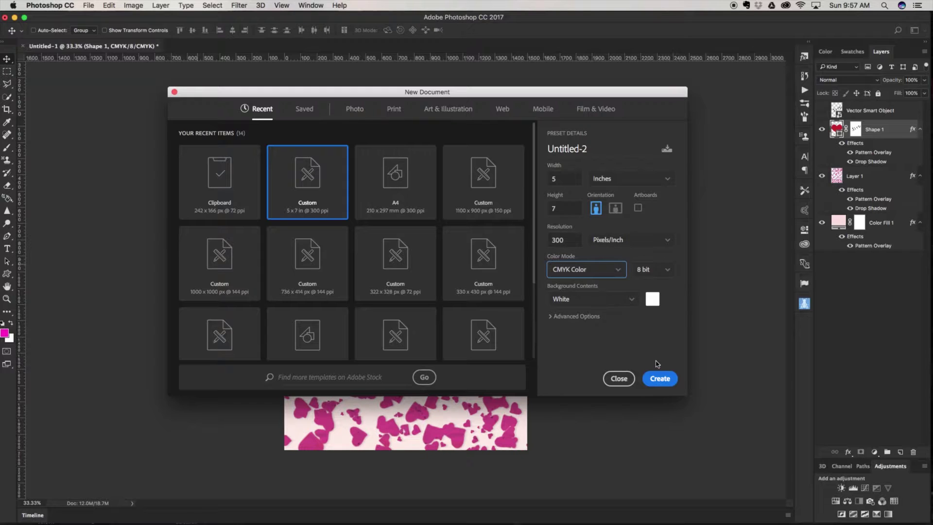
click(659, 381)
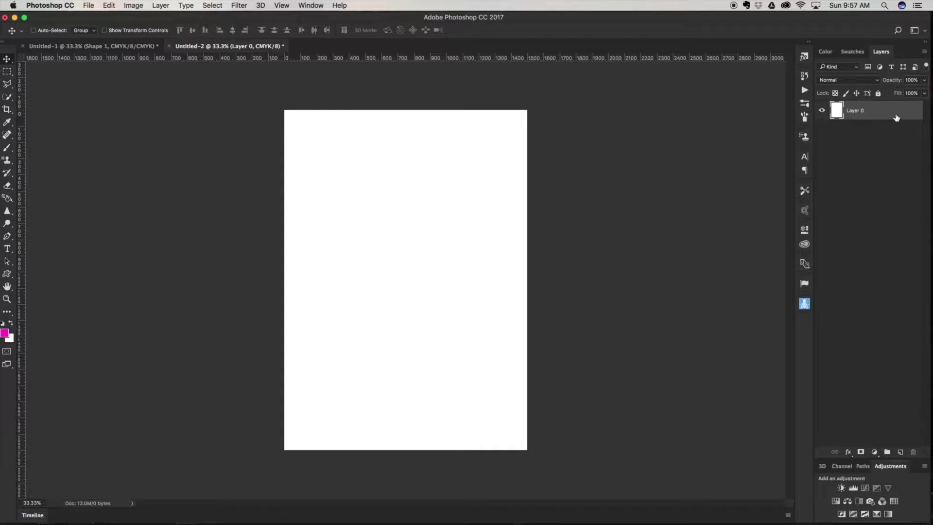
Fill Layer 0 with the light pink colour fdc6c6 as the background colour, with white as the foreground colour
click(6, 333)
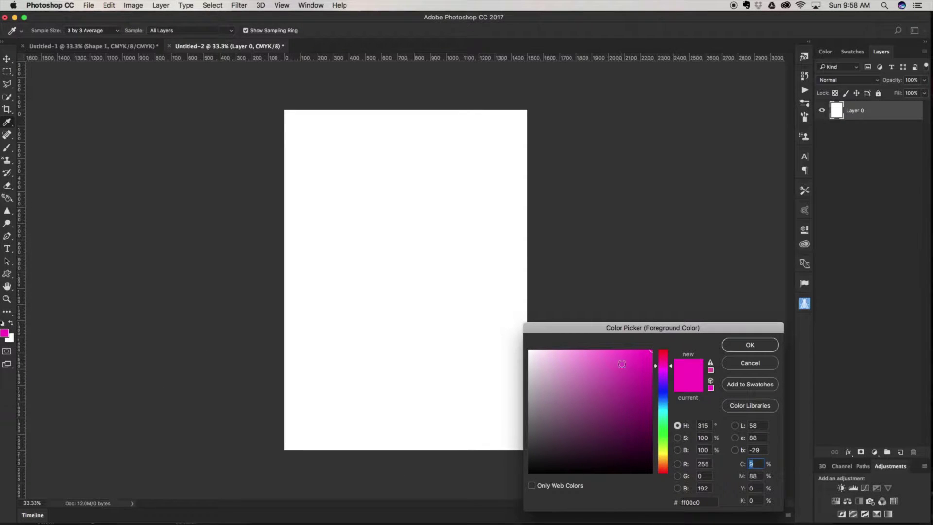
drag(671, 361, 656, 340)
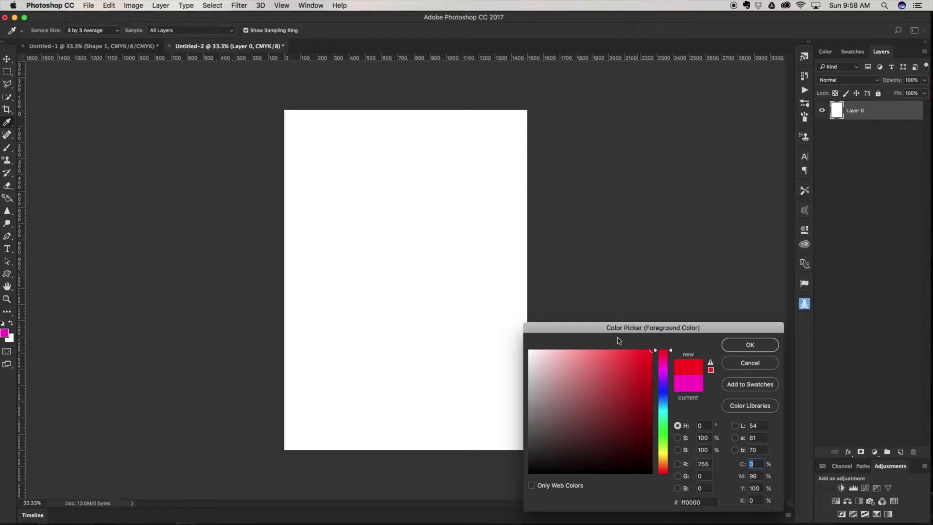
click(559, 350)
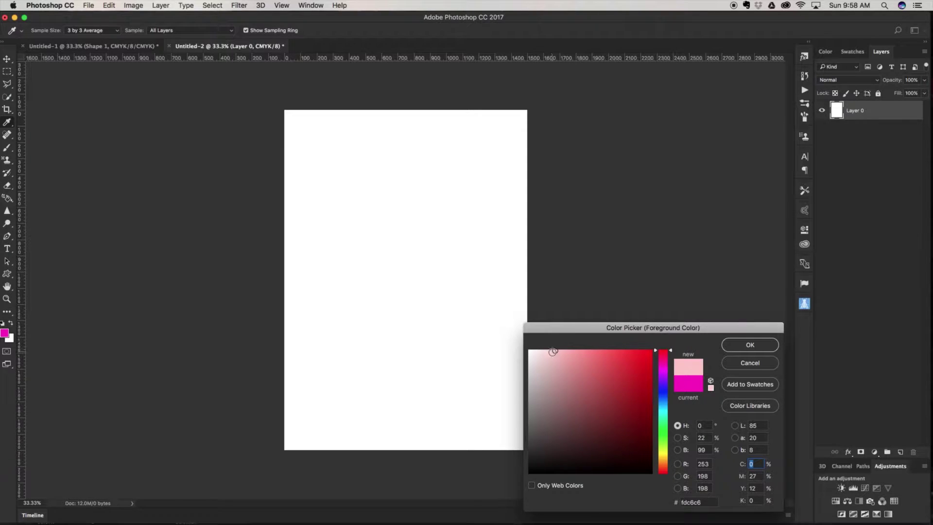
click(766, 345)
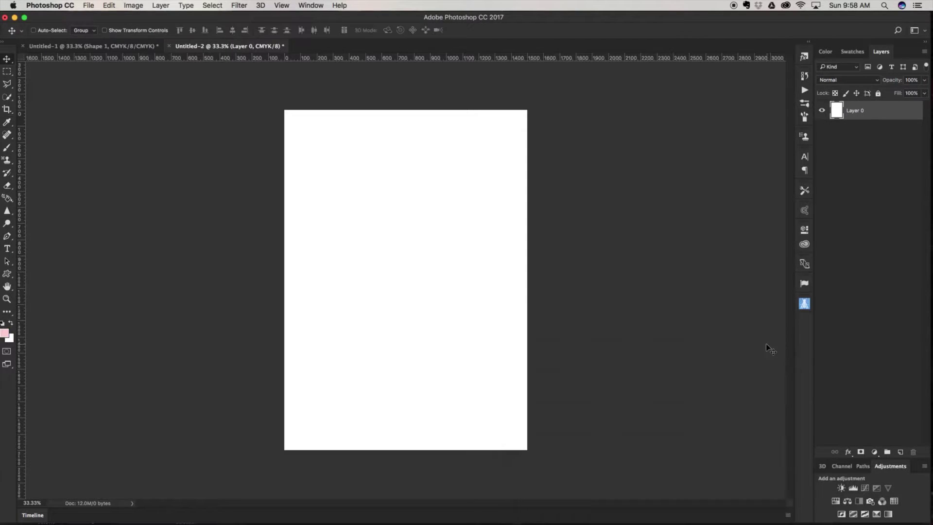
click(11, 323)
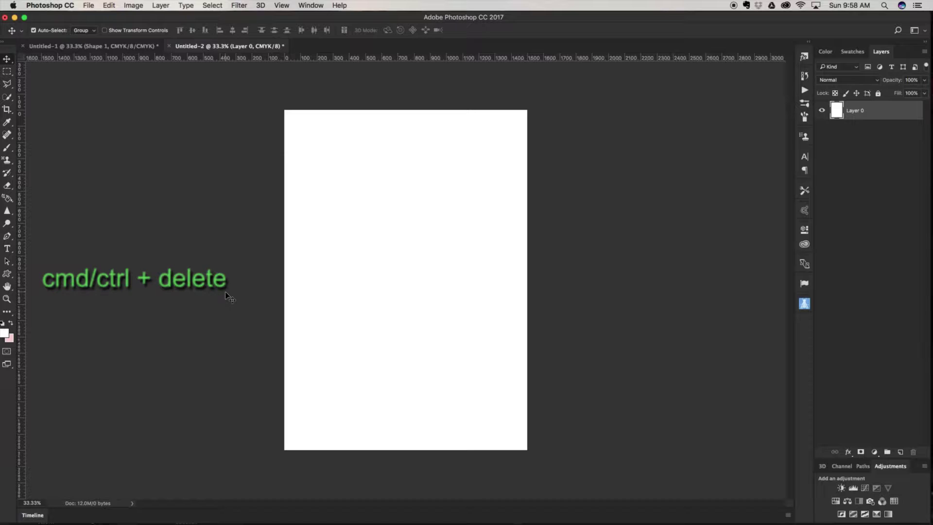
key(super+BackSpace)
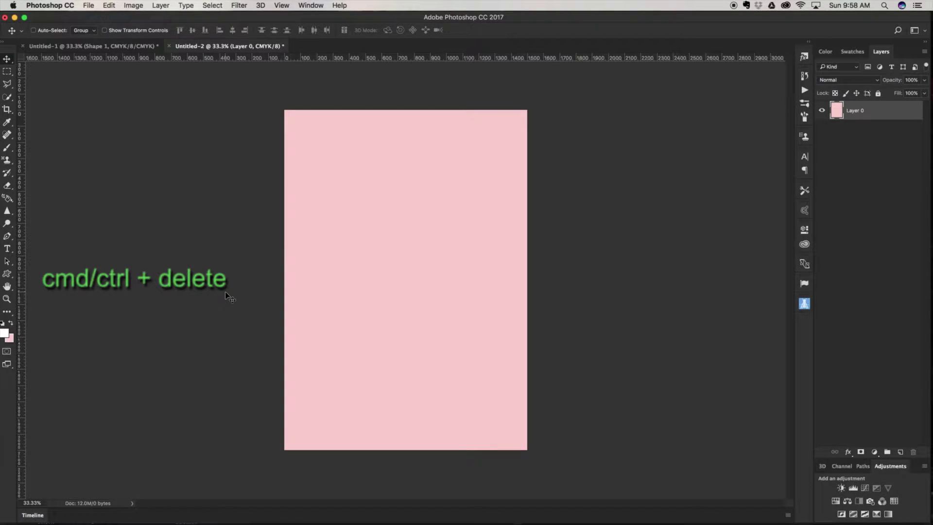
Add a Pattern Overlay effect to the pink Layer 0 and open the choice of patterns
double_click(905, 113)
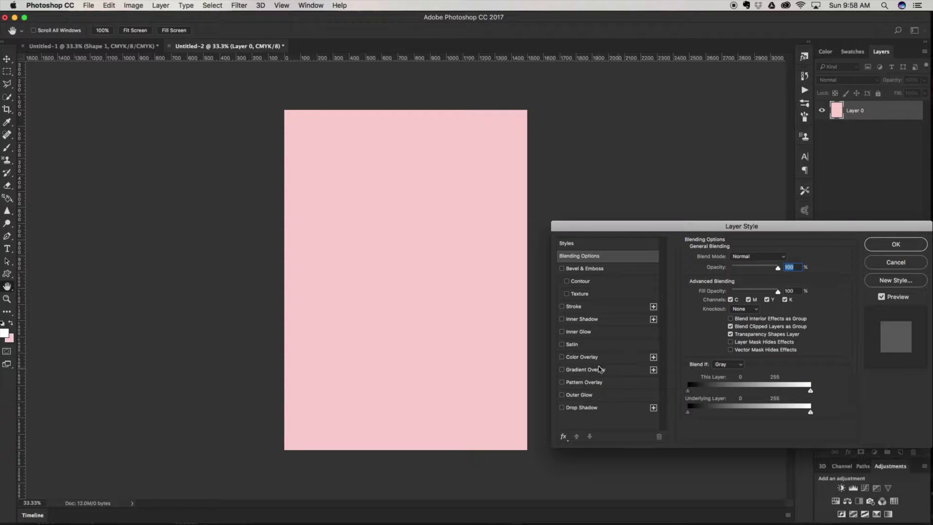
click(593, 382)
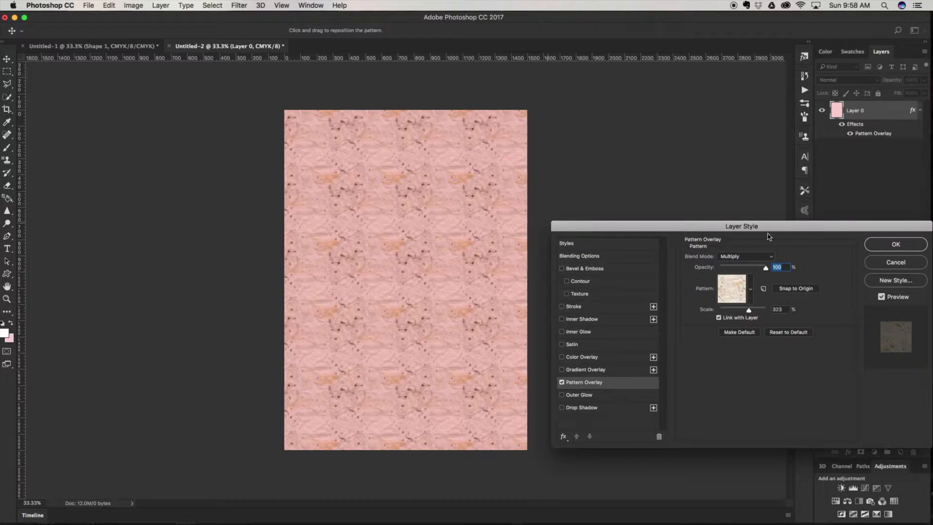
click(750, 290)
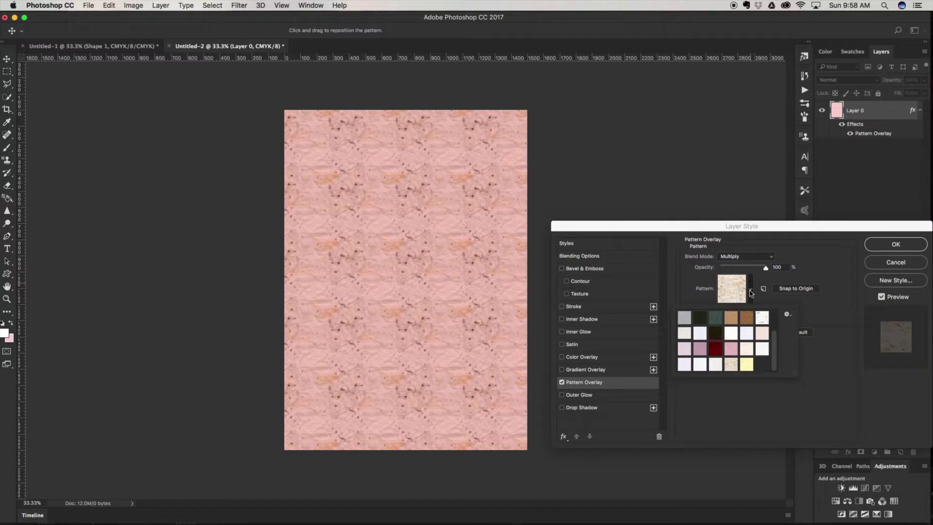
scroll(777, 349, up, 3)
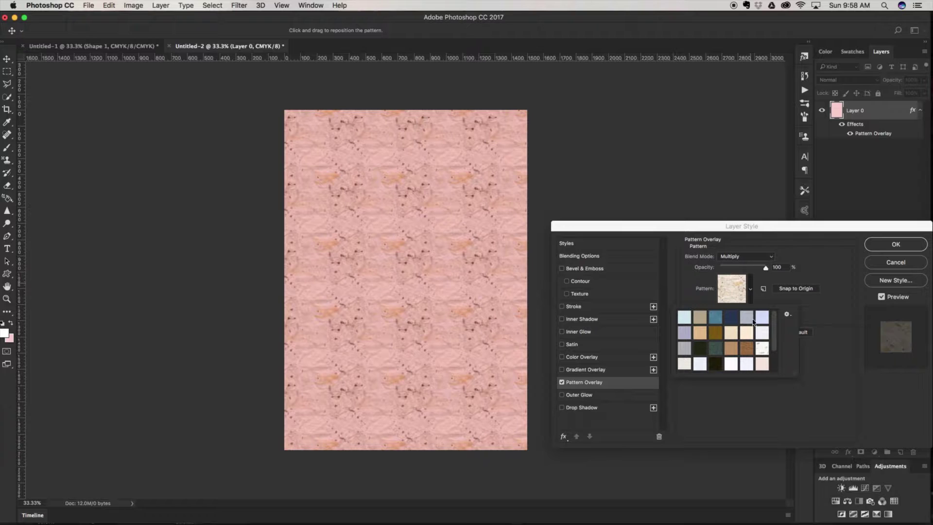
click(787, 315)
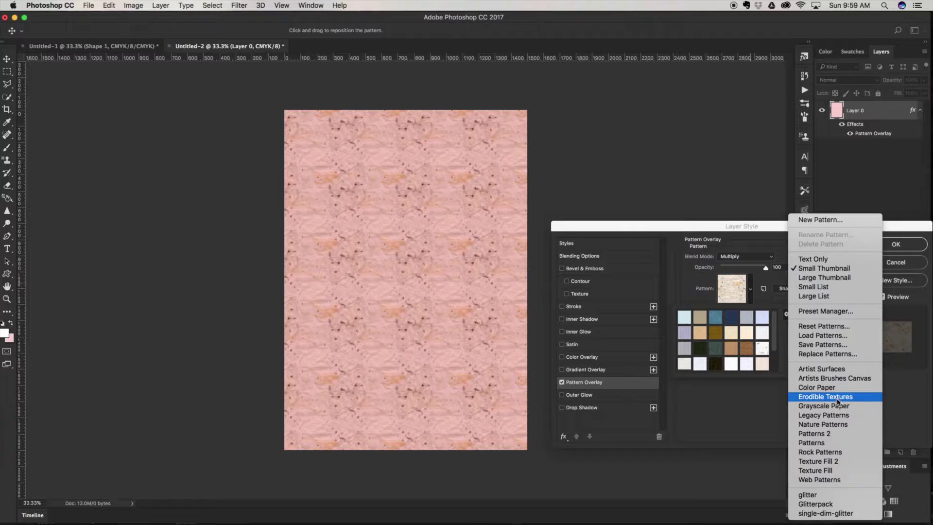
click(824, 388)
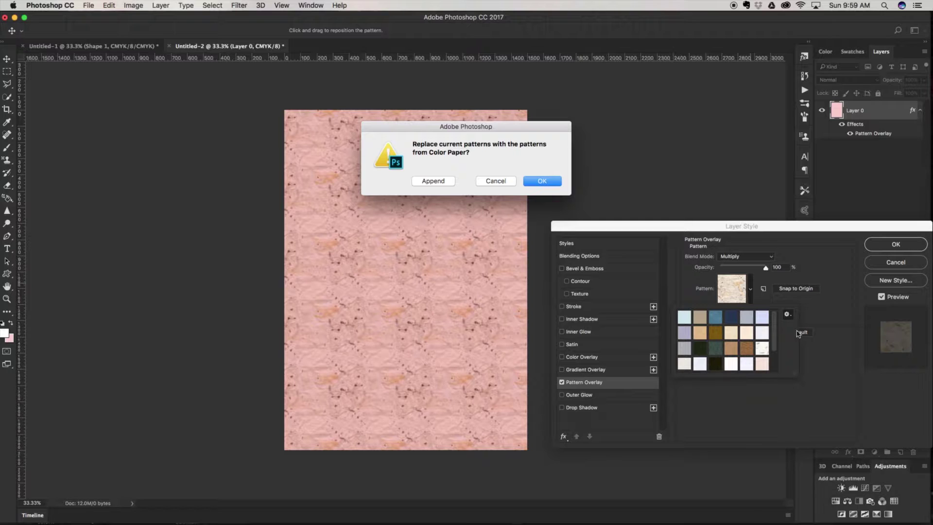
click(505, 181)
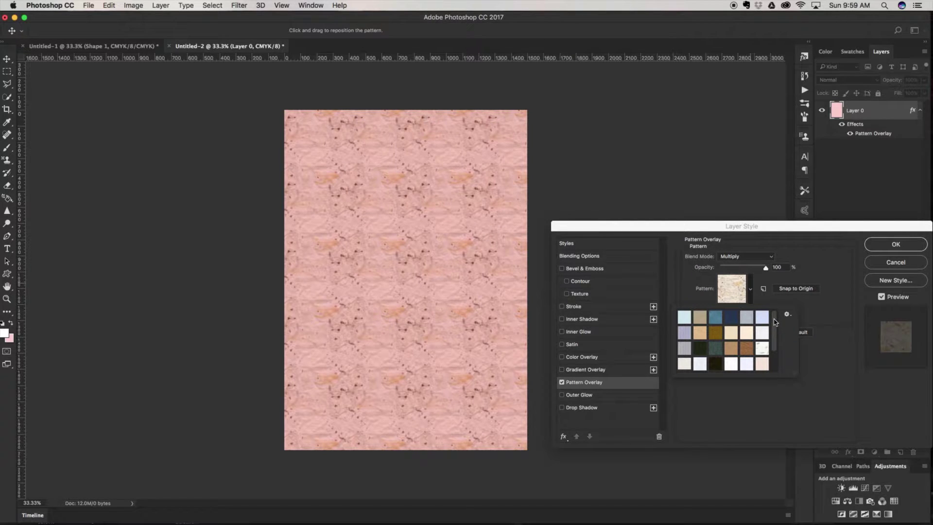
Choose the light tan paper texture for Layer 0's Pattern Overlay and set its blend mode to Overlay
drag(775, 322, 777, 358)
scroll(728, 340, up, 3)
click(700, 333)
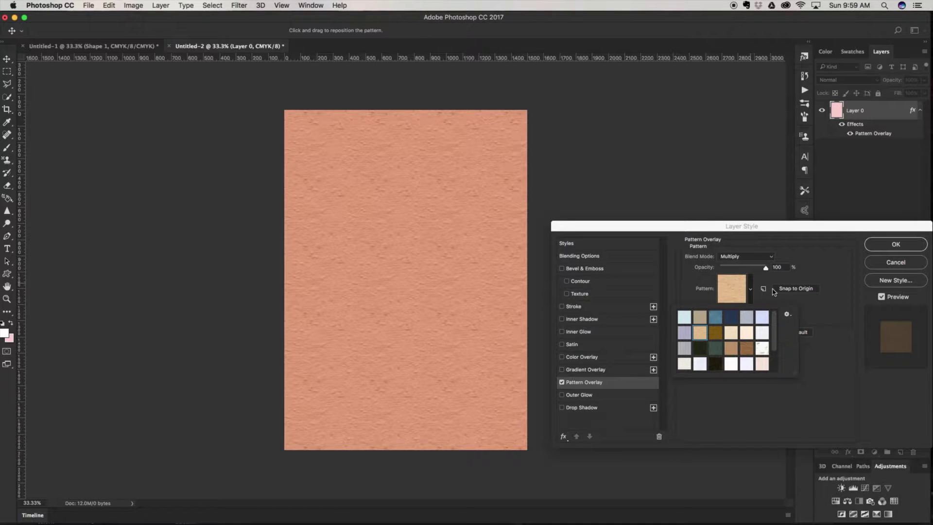
click(765, 260)
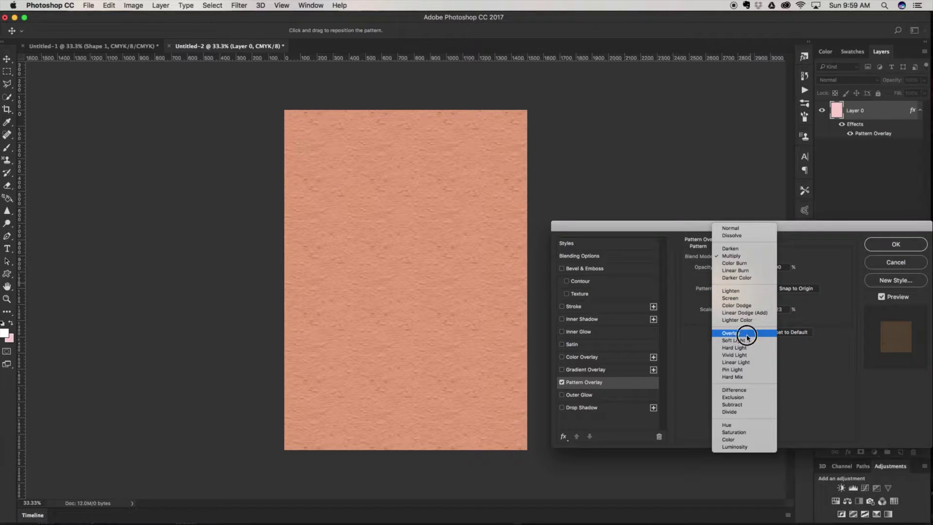
click(744, 332)
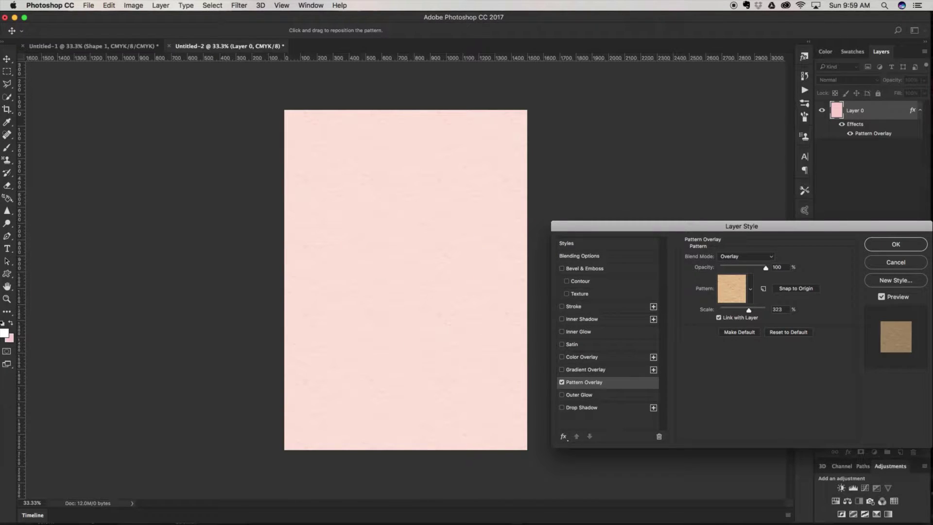
click(896, 244)
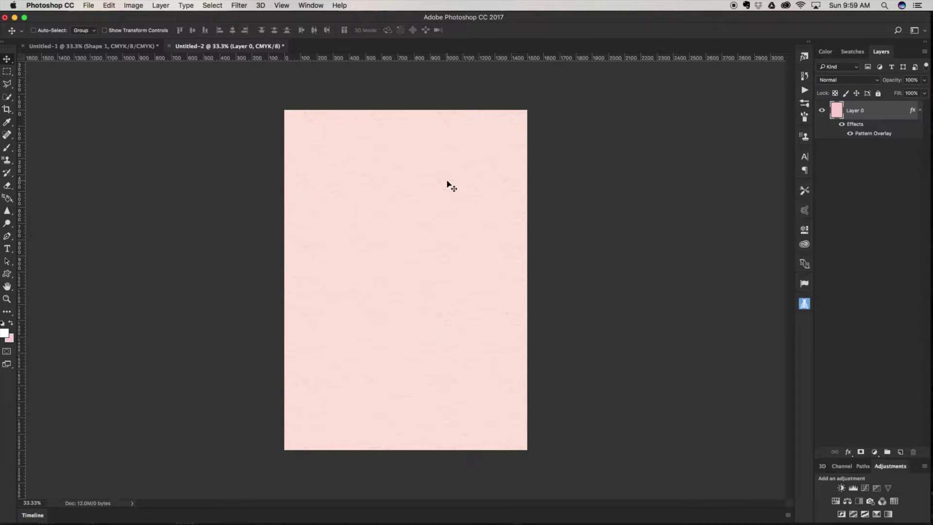
Examine the paper texture on the pink background up close
key(super+equal)
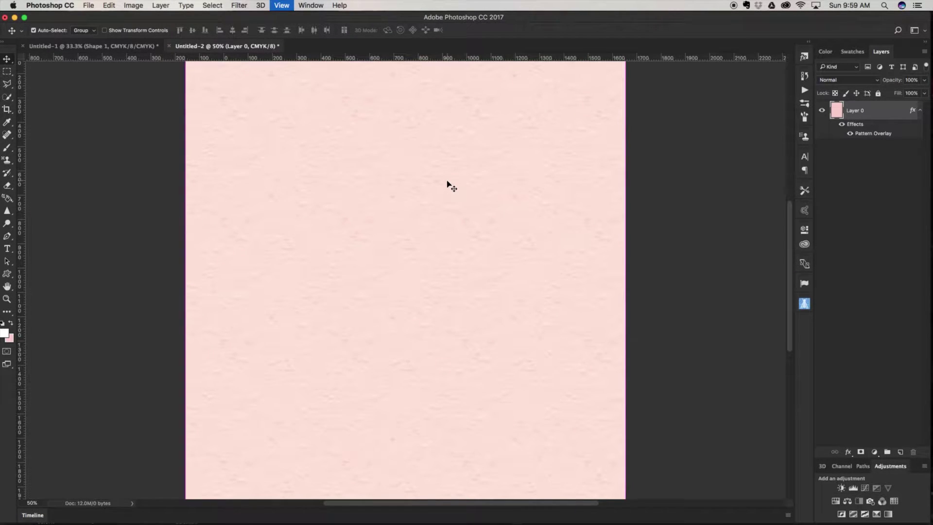
key(super+equal)
key(super+equal)
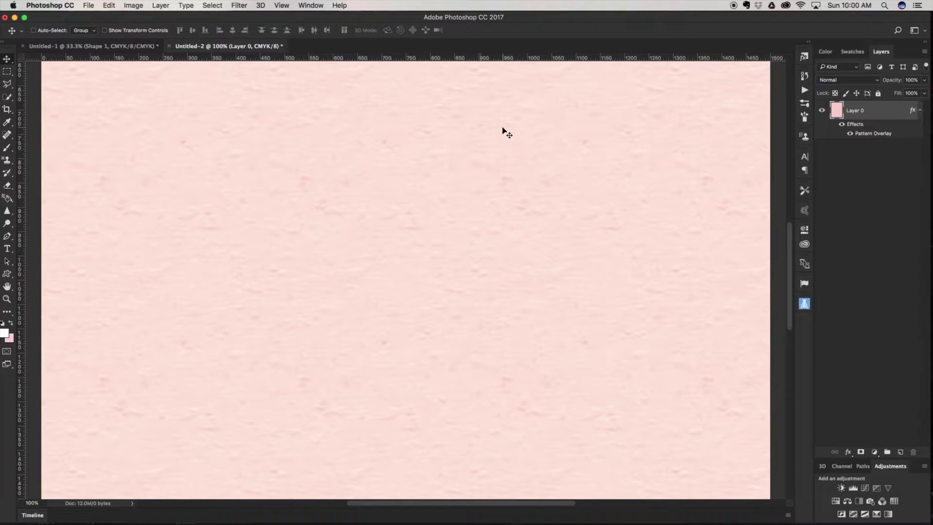
key(super)
key(super+minus)
key(super+minus)
key(super+minus)
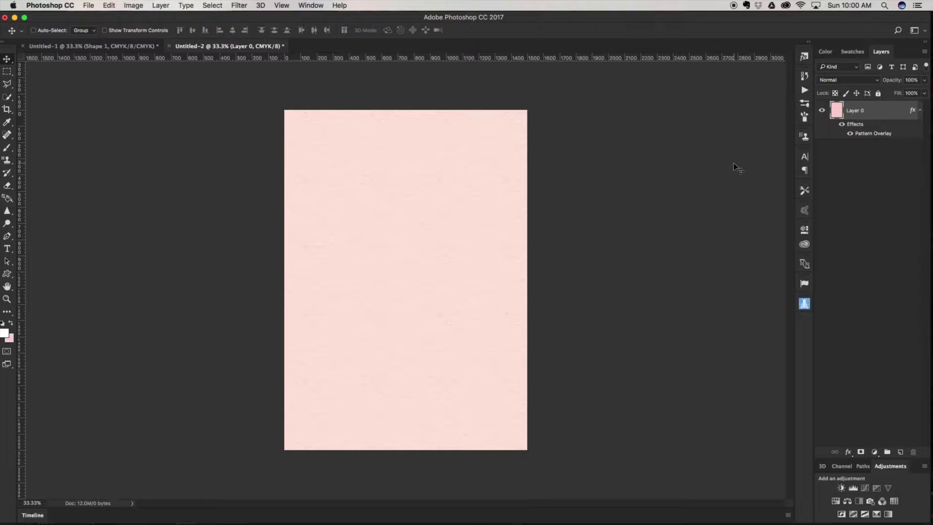
Add a new layer above the pink background and set up the 900 px heart confetti brush preset, reduced to 700 px
click(900, 451)
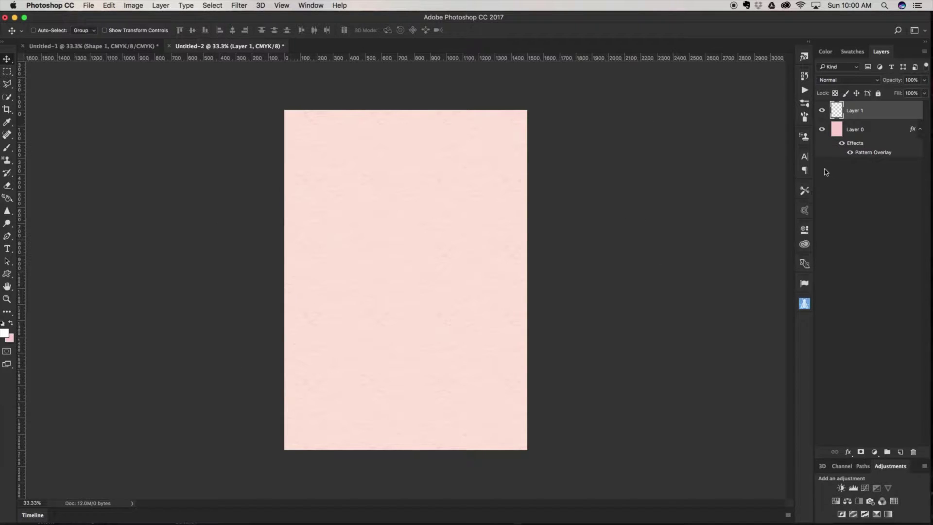
click(805, 117)
click(689, 73)
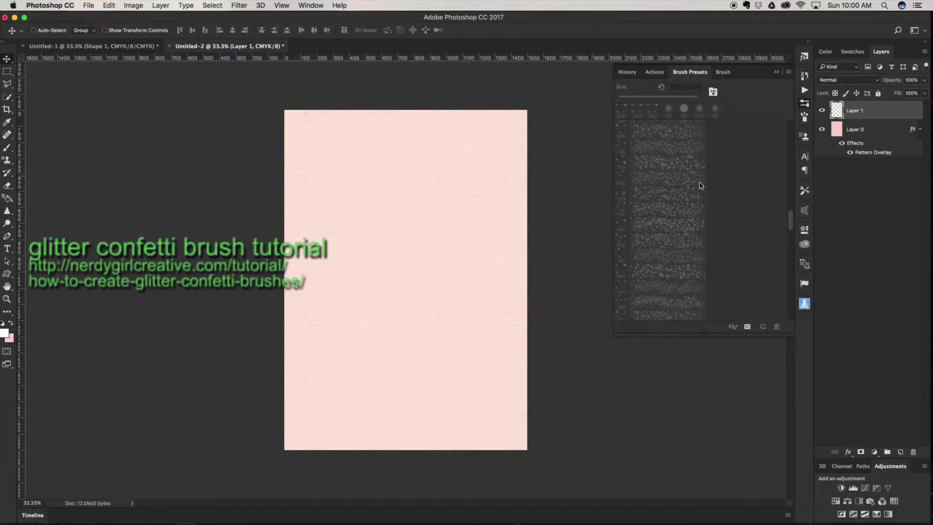
key(b)
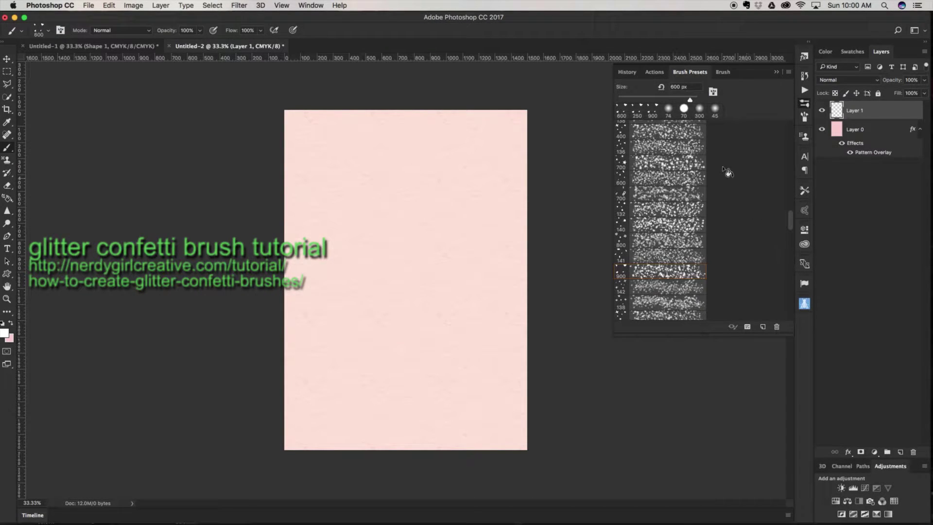
click(670, 213)
click(788, 72)
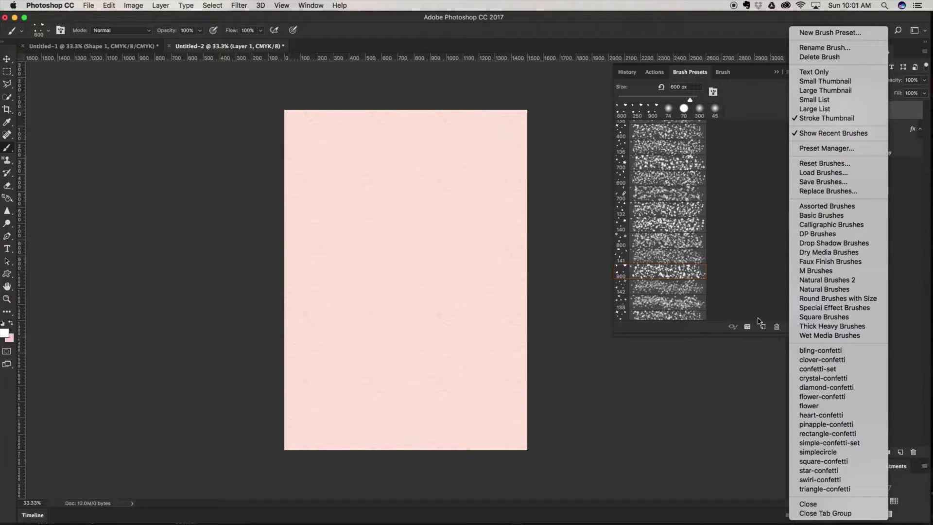
click(754, 154)
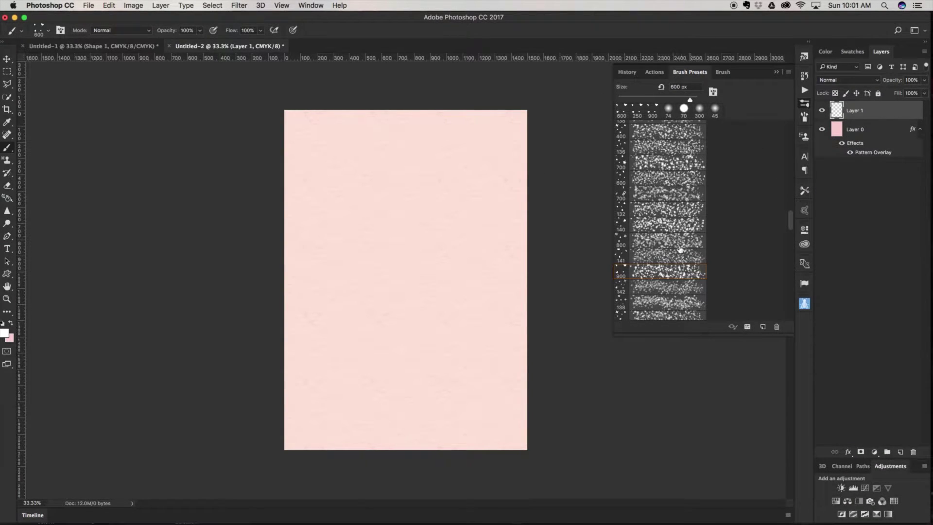
click(662, 272)
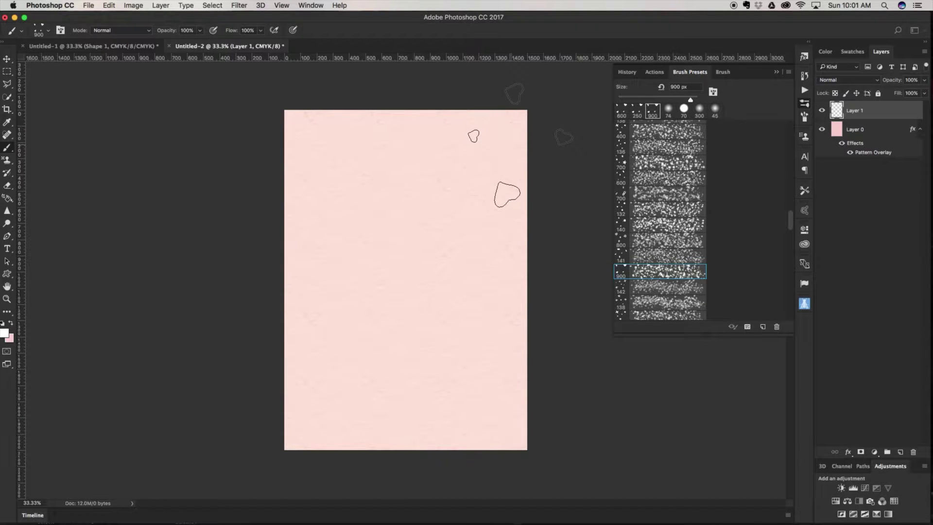
key(bracketleft)
key(bracketleft)
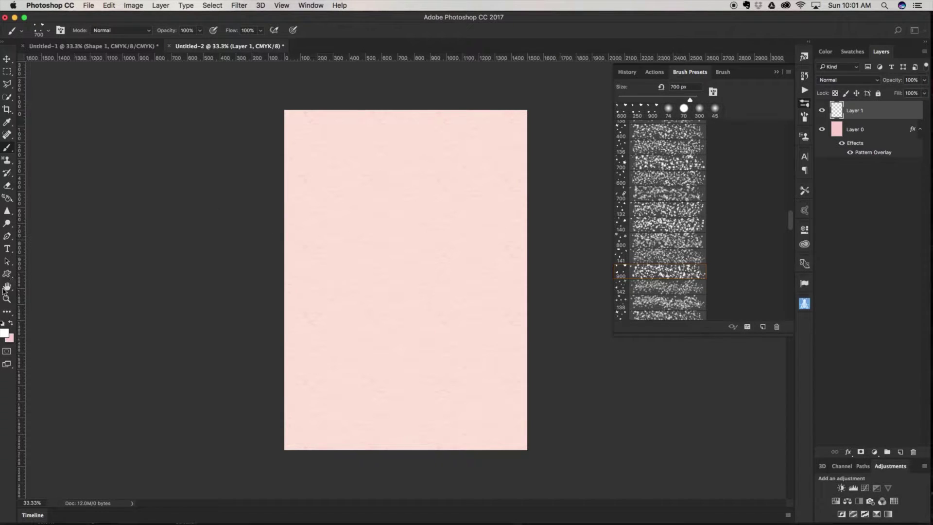
Set the foreground colour to bright magenta, hex fc0fd2
click(7, 333)
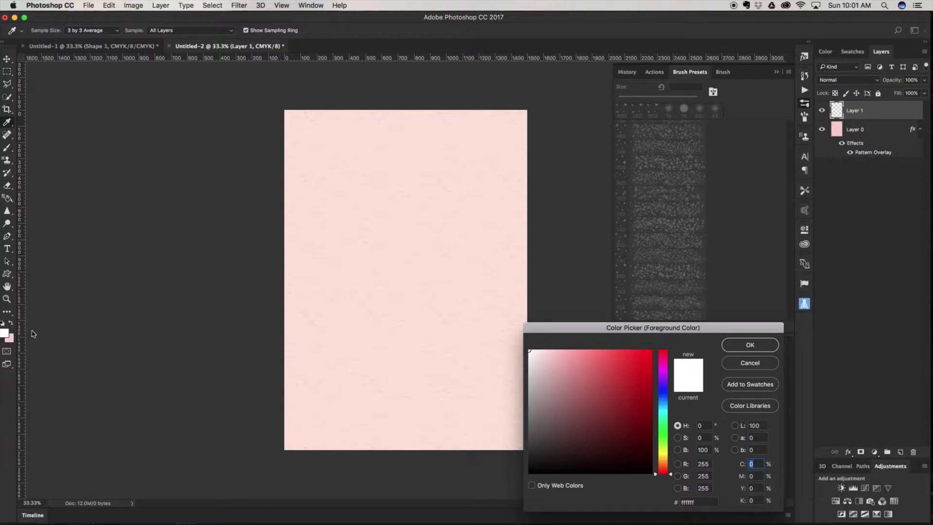
click(662, 367)
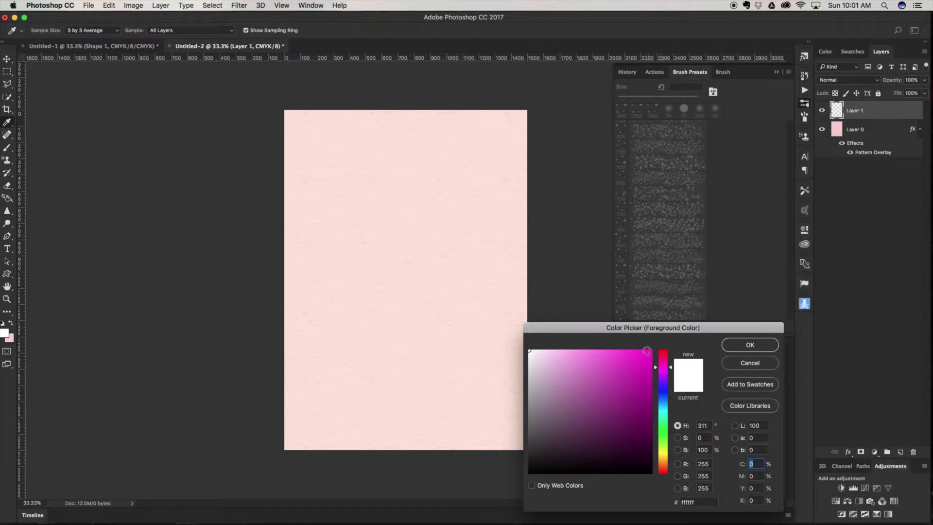
drag(622, 352, 646, 351)
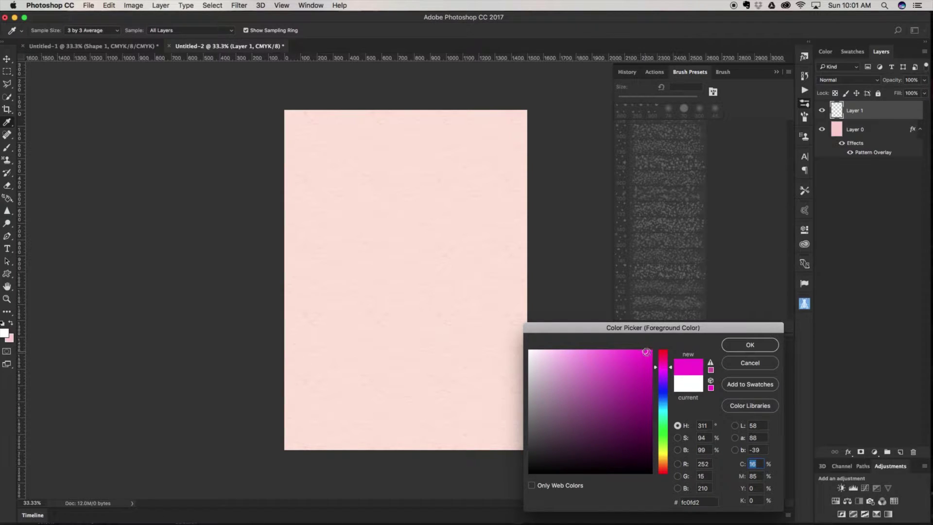
click(752, 345)
Paint magenta heart confetti on Layer 1 with the brush at 500 px, dense across the card's top and bottom and sparse in the middle
key(b)
mouse_move(517, 214)
mouse_down()
mouse_move(385, 136)
mouse_move(246, 146)
mouse_up()
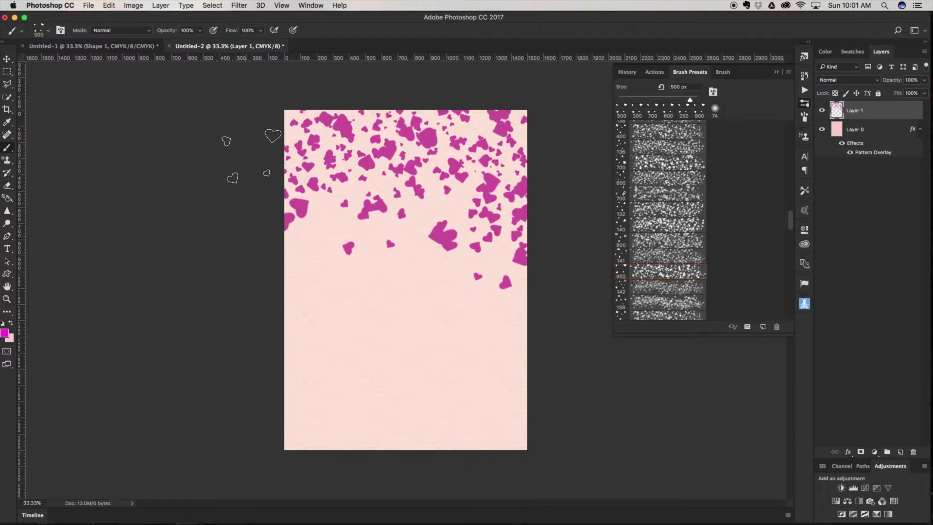
mouse_move(135, 281)
mouse_down()
mouse_move(241, 377)
mouse_move(457, 446)
mouse_move(579, 428)
mouse_move(588, 411)
mouse_up()
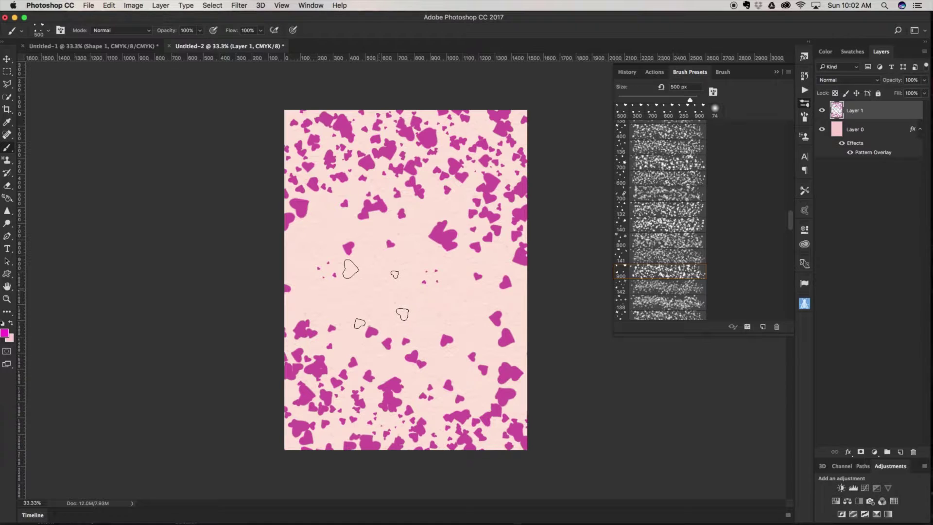
click(361, 275)
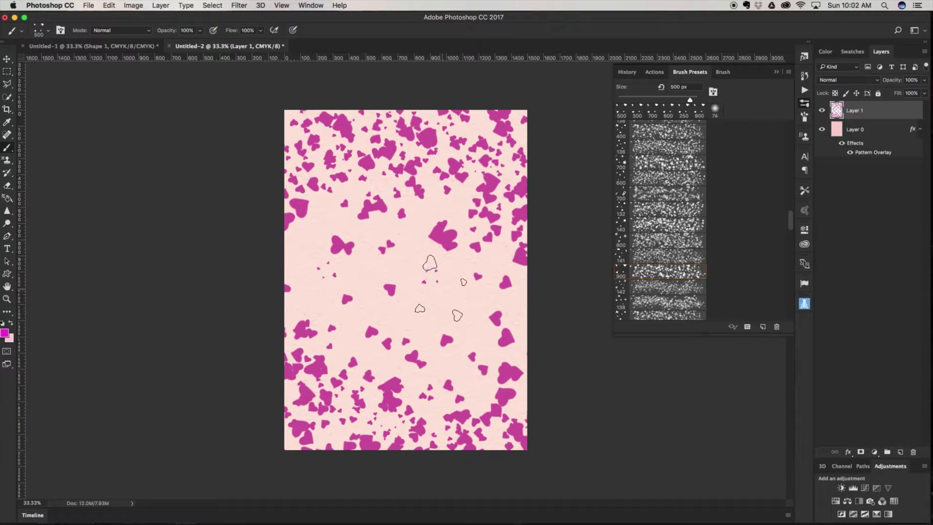
click(439, 286)
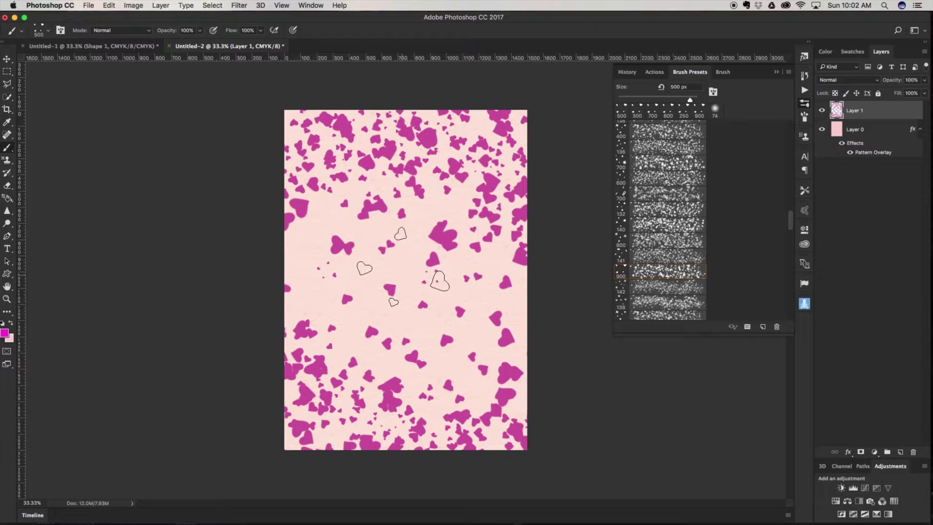
click(398, 270)
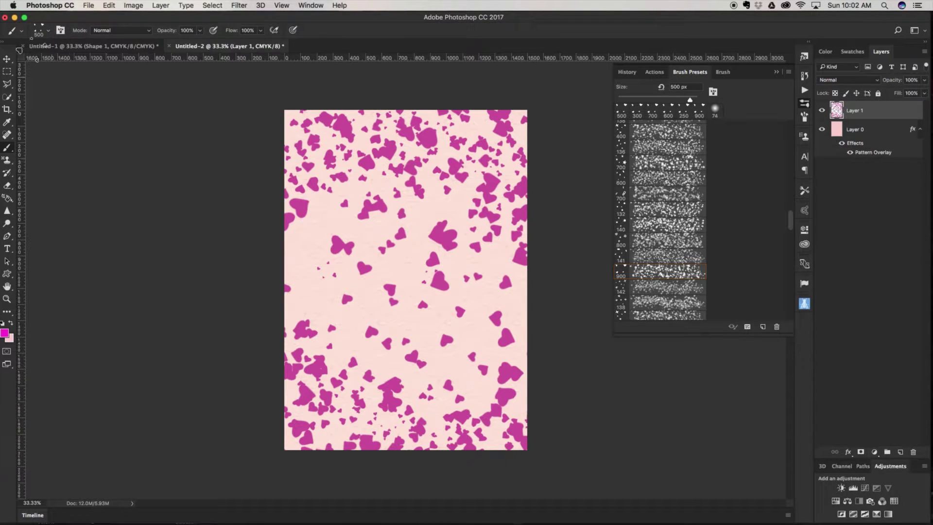
click(7, 59)
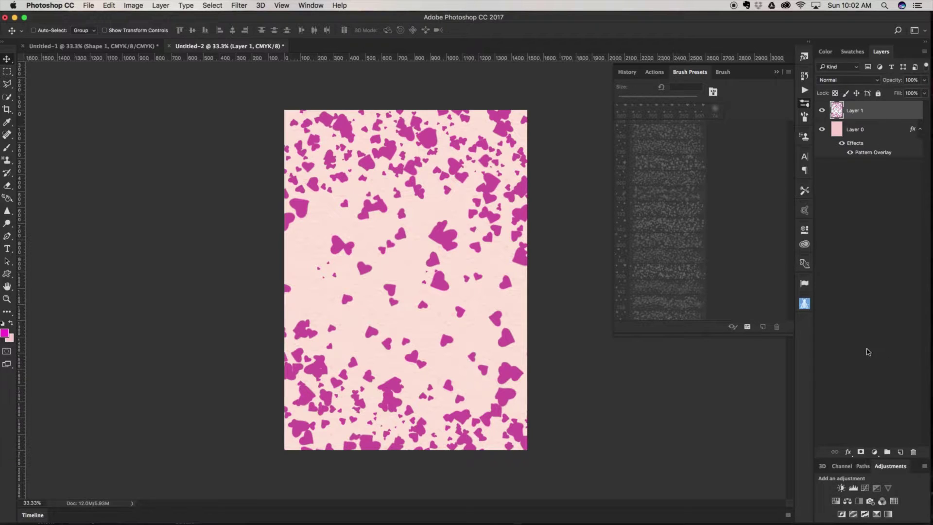
Add a Pattern Overlay effect to the confetti on Layer 1, using the cream paper pattern with tan speckles
click(849, 453)
mouse_move(876, 515)
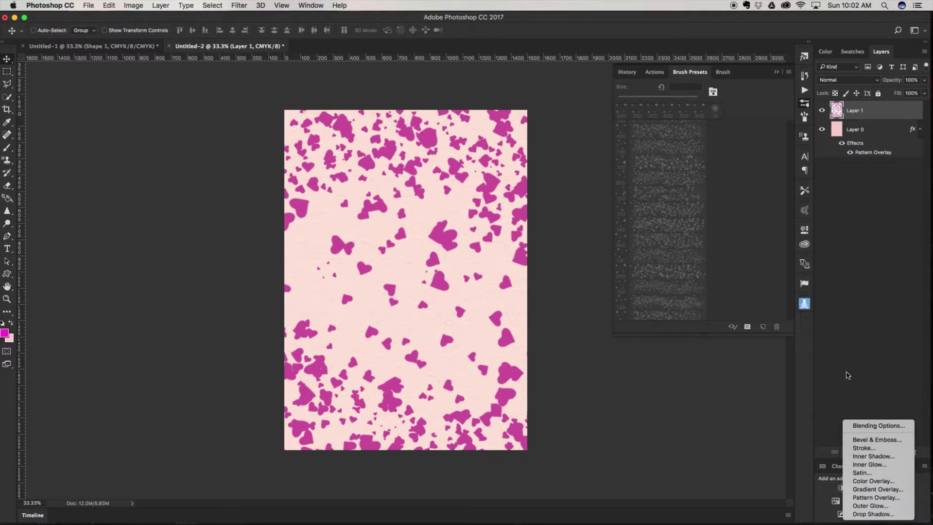
click(896, 113)
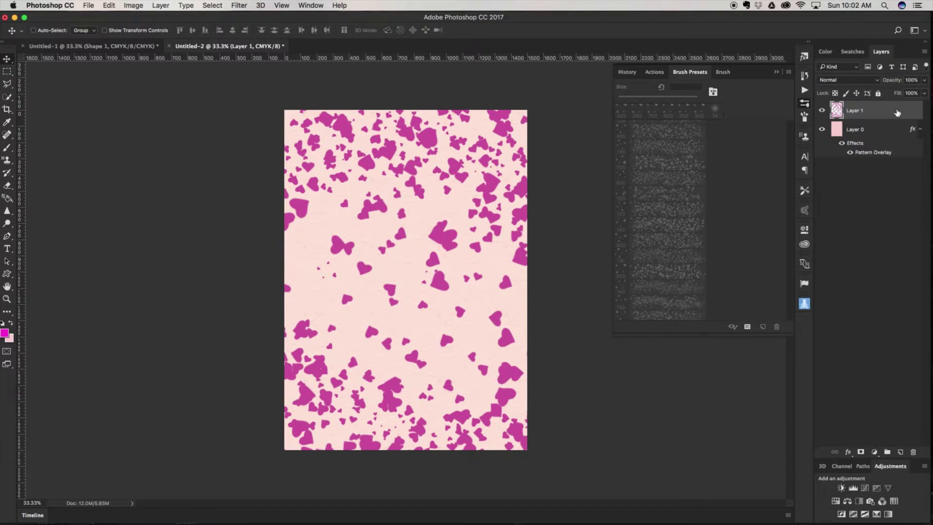
double_click(896, 113)
drag(735, 226, 728, 150)
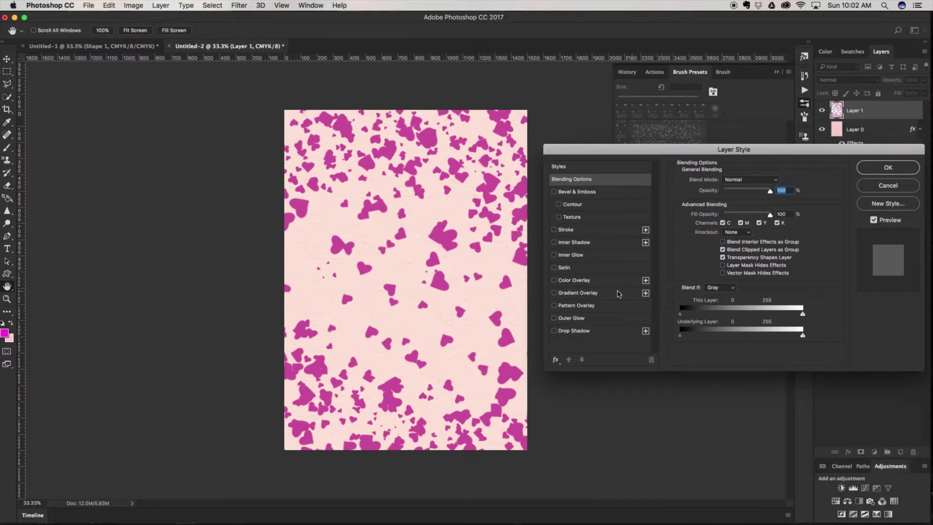
click(568, 306)
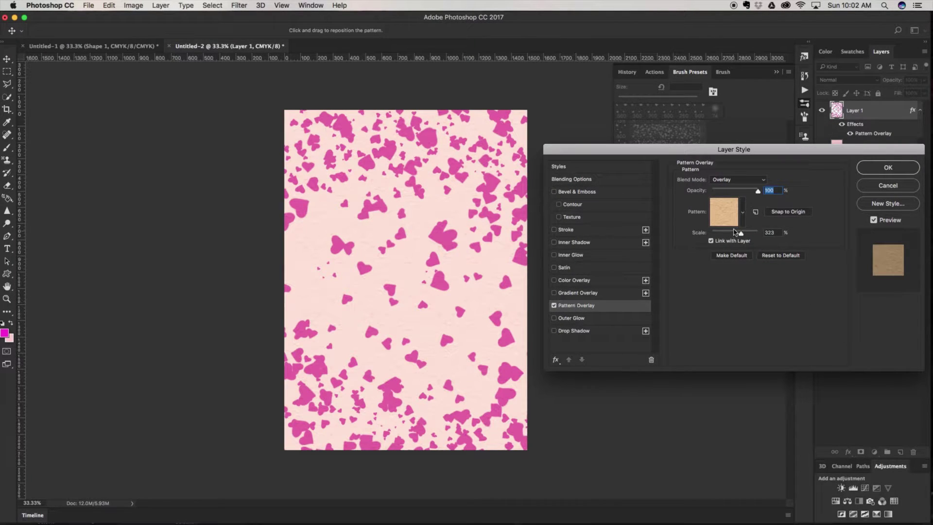
click(744, 205)
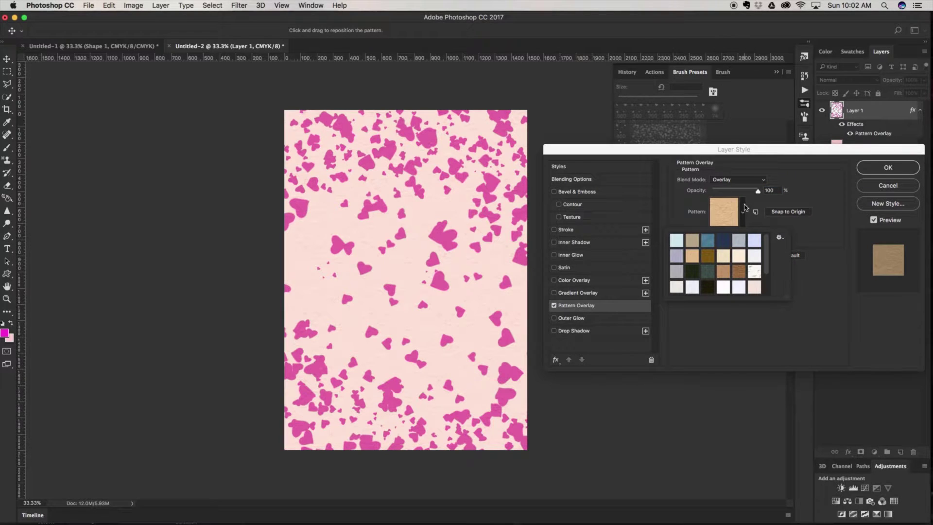
drag(767, 247, 768, 281)
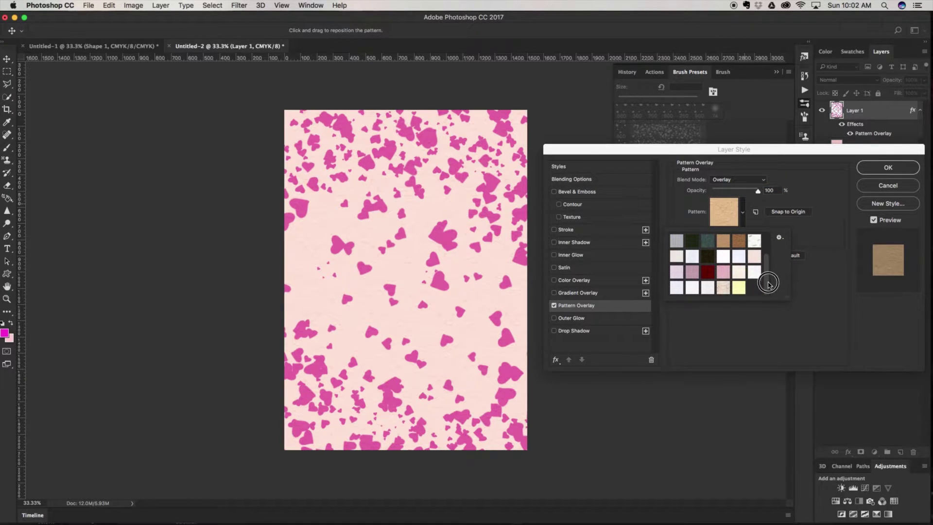
click(723, 290)
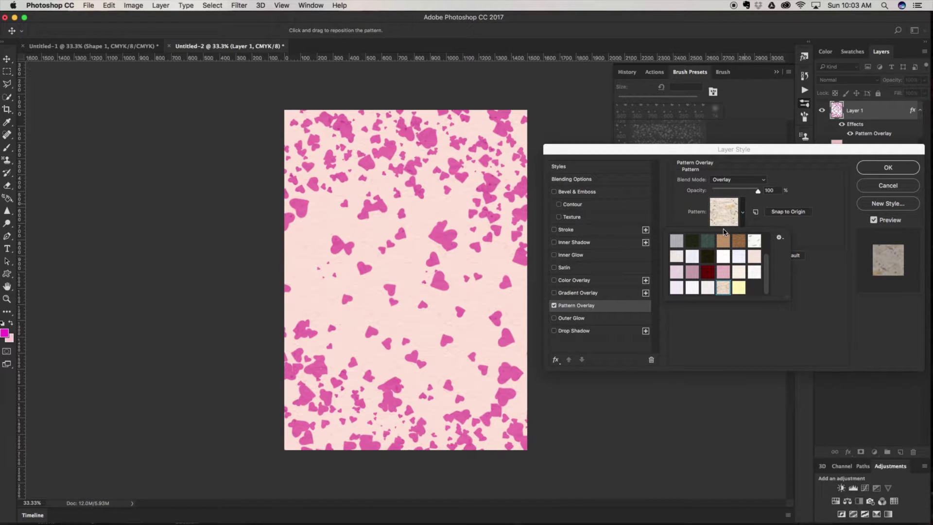
Try the Darken and Color Burn blend modes for Layer 1's Pattern Overlay, settle on Multiply and apply the style
click(762, 180)
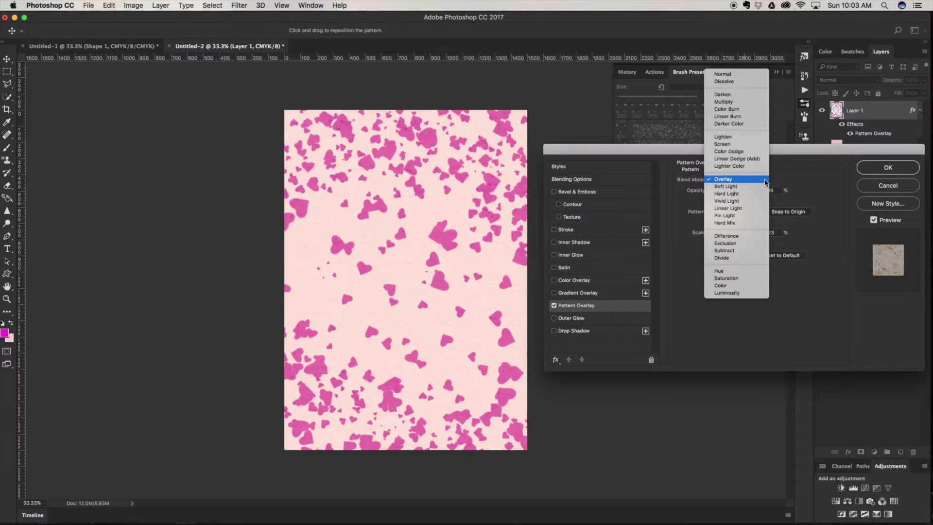
click(764, 182)
click(764, 182)
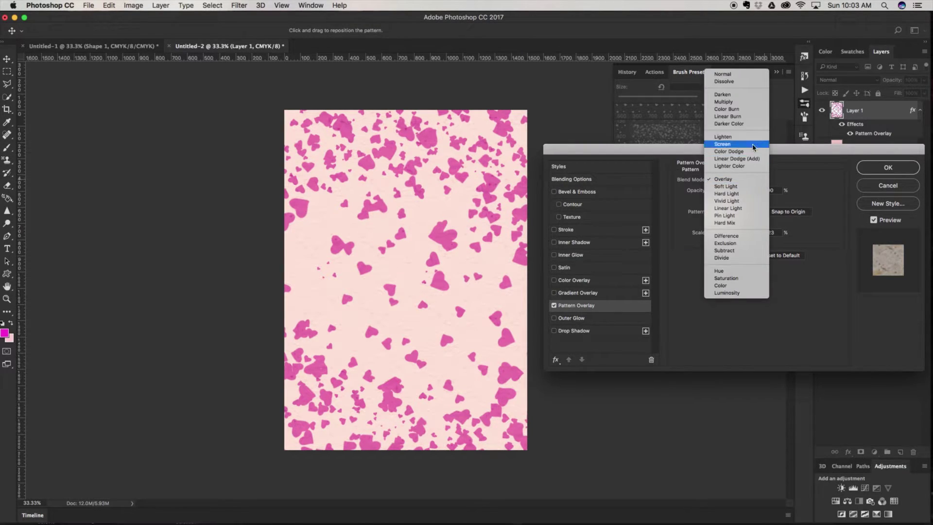
click(747, 98)
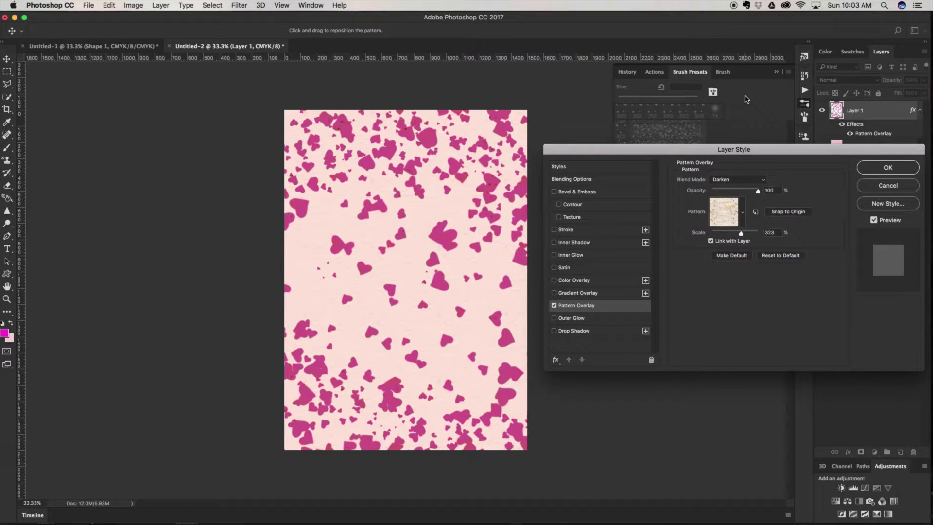
click(764, 181)
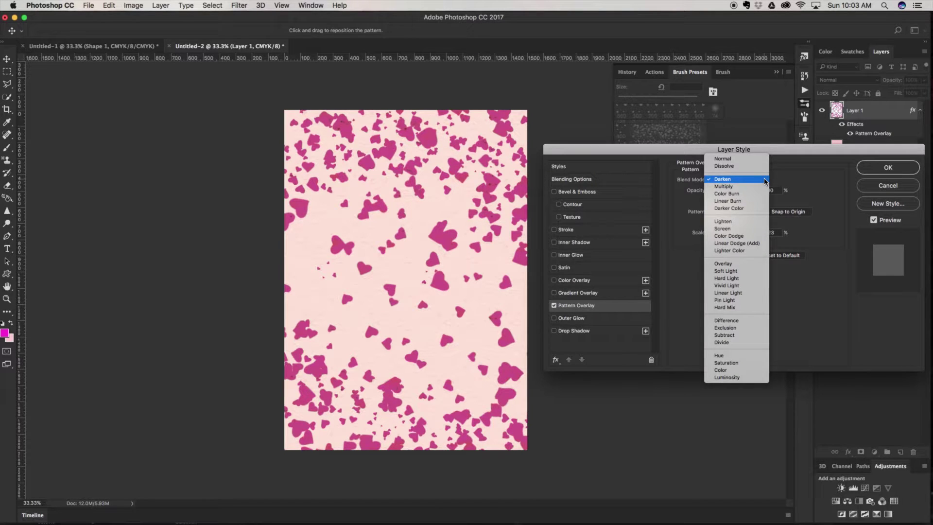
click(760, 186)
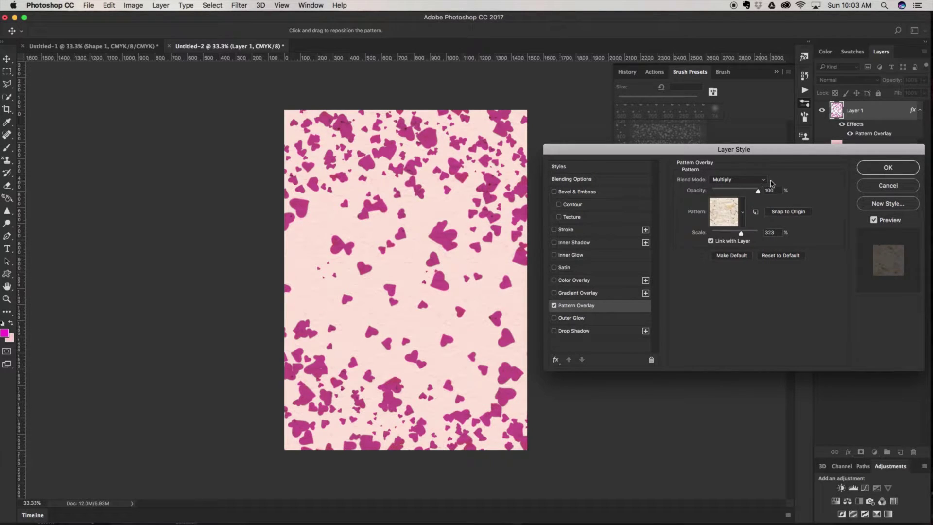
click(764, 181)
click(761, 186)
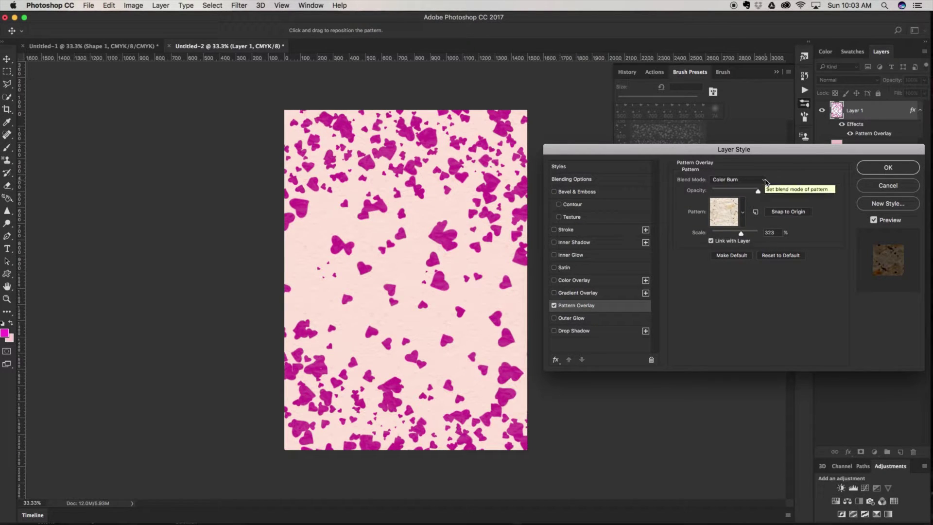
click(765, 180)
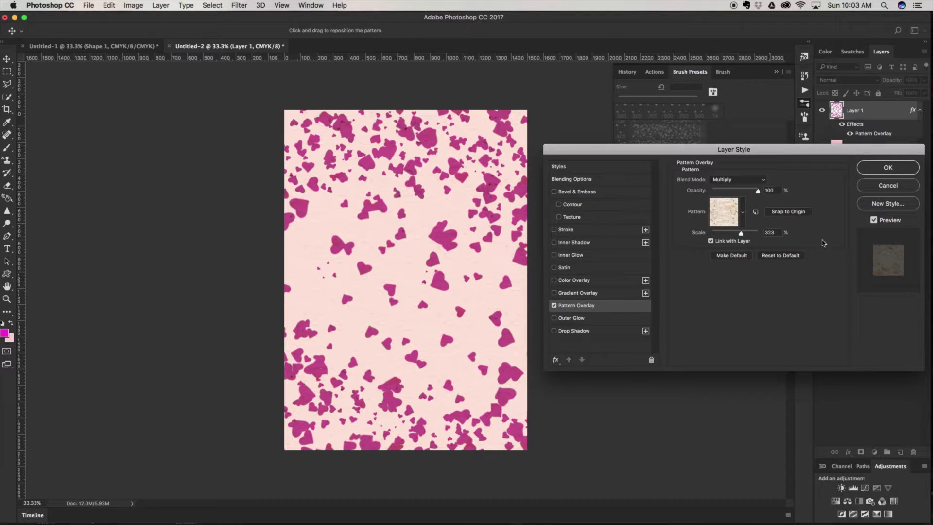
click(887, 168)
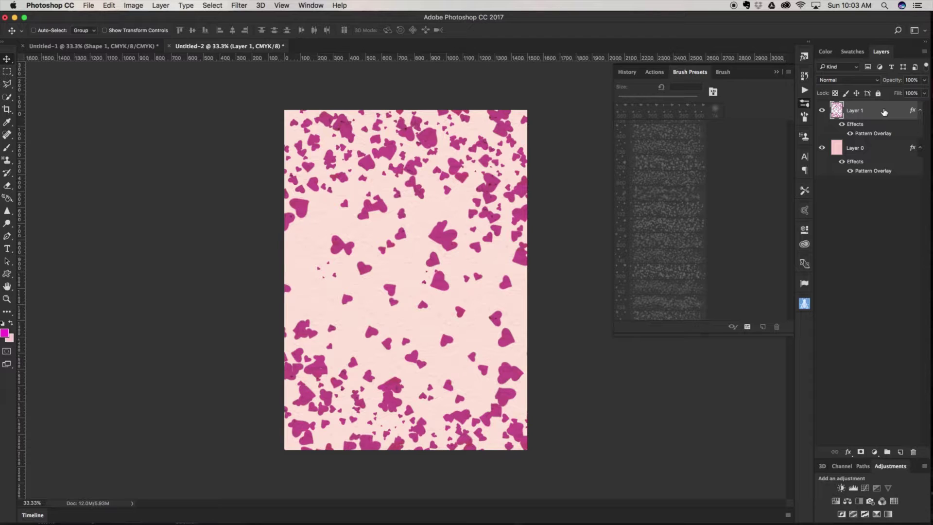
Add a Drop Shadow to Layer 1 with 18% opacity, a 141° angle, 22 px distance and 38 px size
double_click(858, 127)
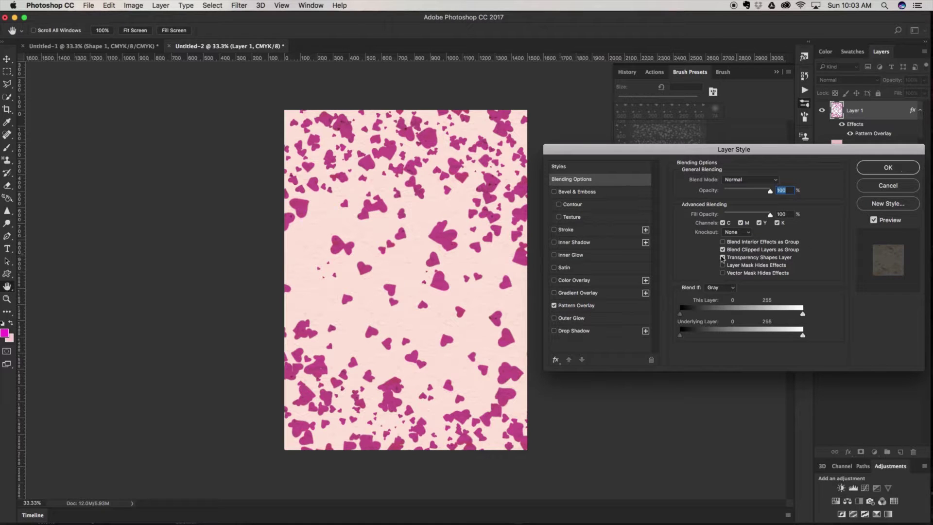
click(582, 332)
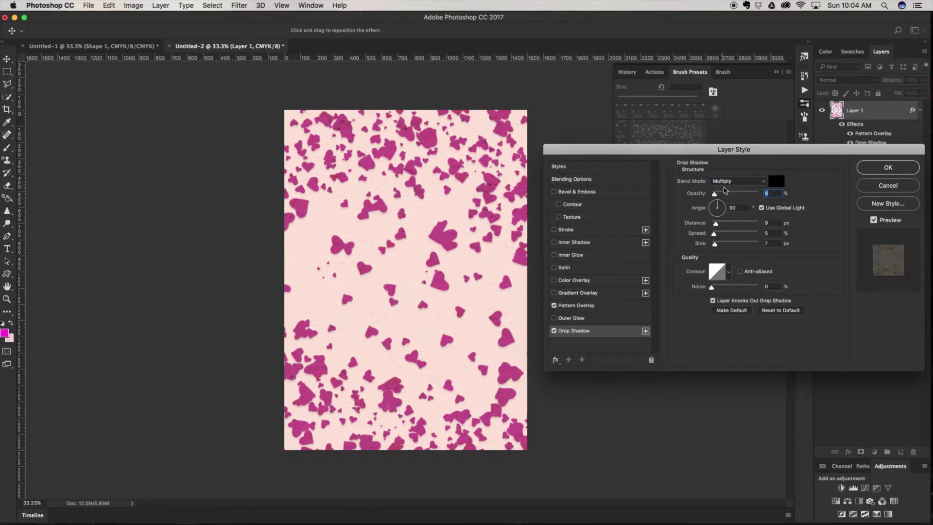
click(716, 206)
drag(716, 206, 713, 204)
drag(719, 244, 722, 227)
drag(714, 194, 720, 197)
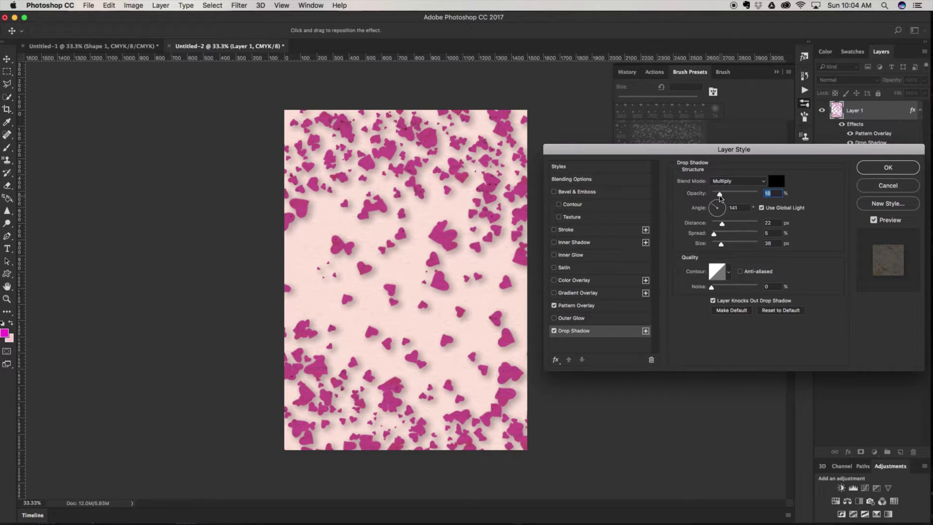
Refine the confetti's Drop Shadow to a 165° angle, 8 px distance and about 9 px size, and apply it
click(717, 205)
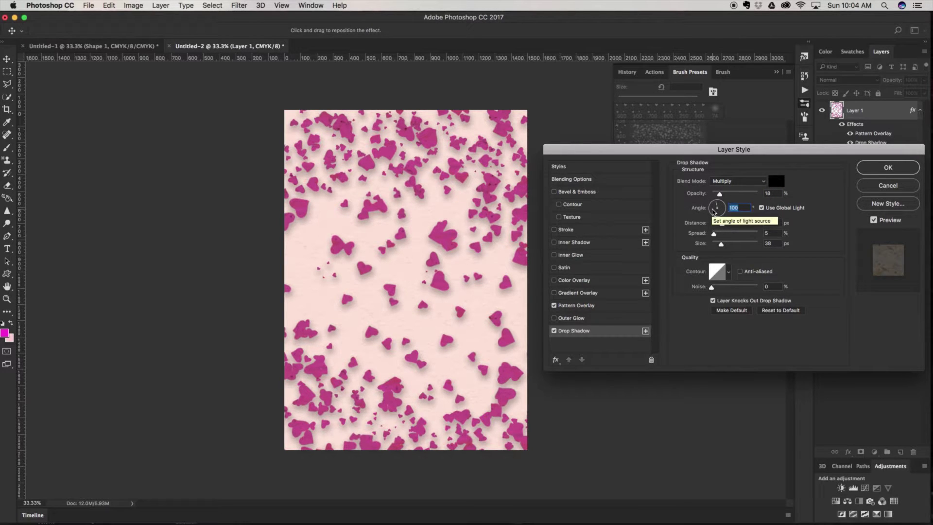
mouse_move(712, 213)
mouse_down()
mouse_move(721, 218)
mouse_move(725, 205)
mouse_move(714, 210)
mouse_up()
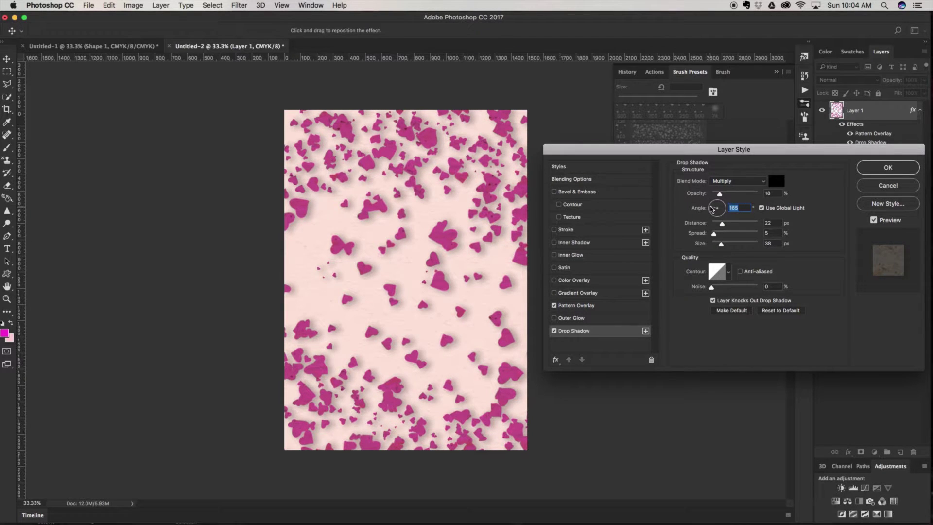
drag(722, 223, 716, 245)
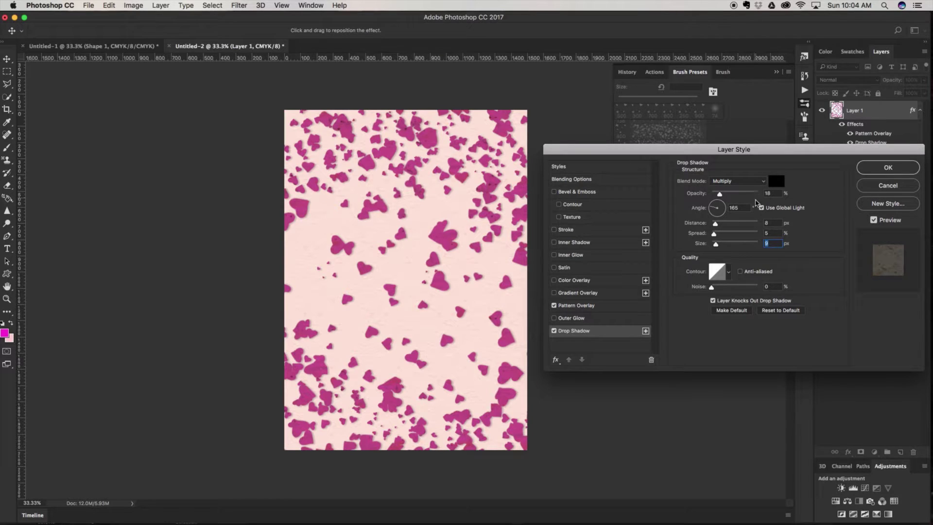
mouse_move(719, 193)
mouse_down()
mouse_move(747, 196)
mouse_move(720, 197)
mouse_up()
click(891, 167)
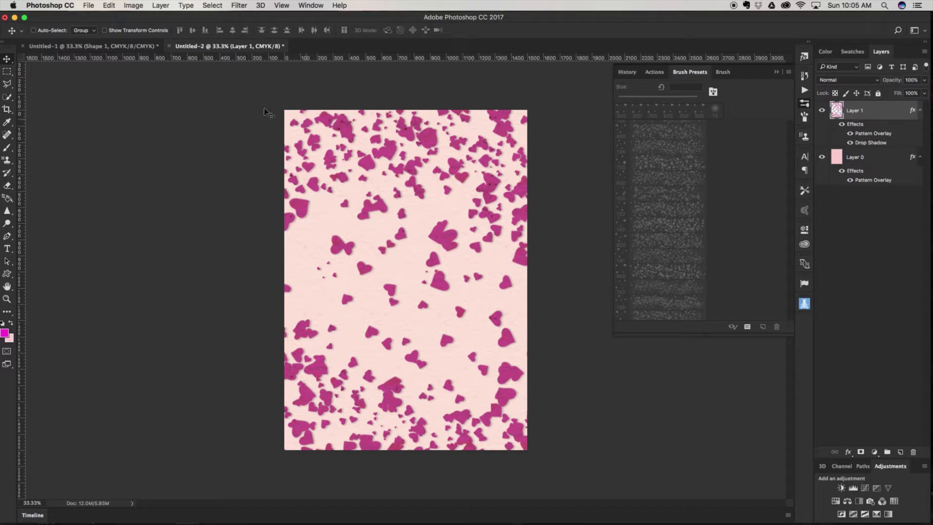
Compare with the finished love card document, return to Untitled-2 and choose the heart for the Custom Shape tool
click(127, 47)
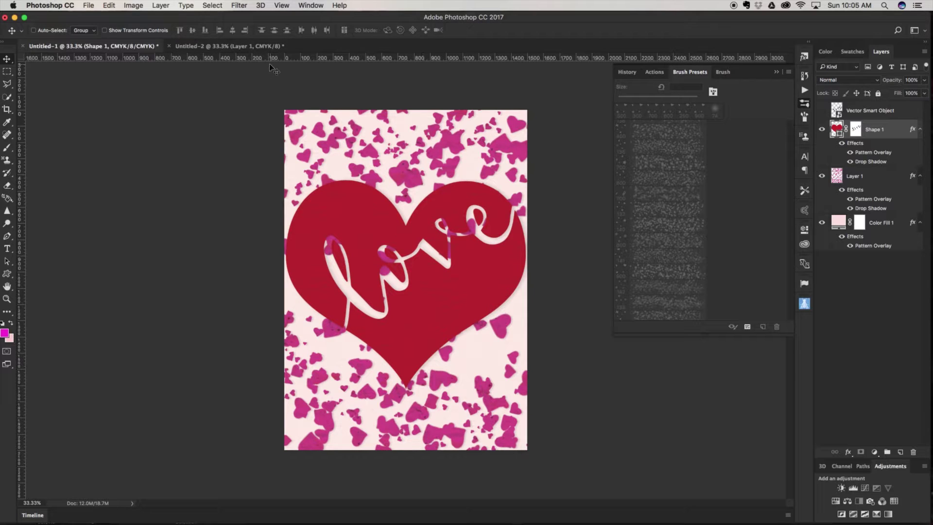
click(255, 49)
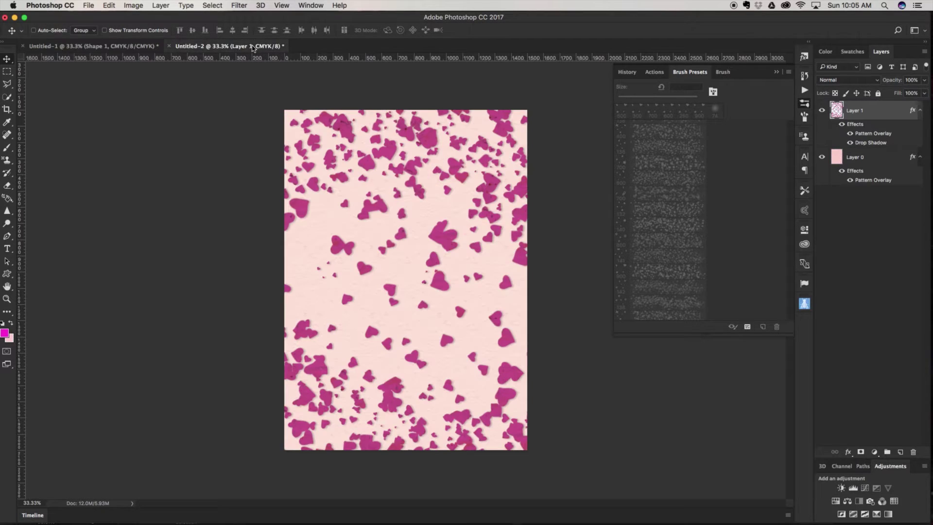
click(12, 274)
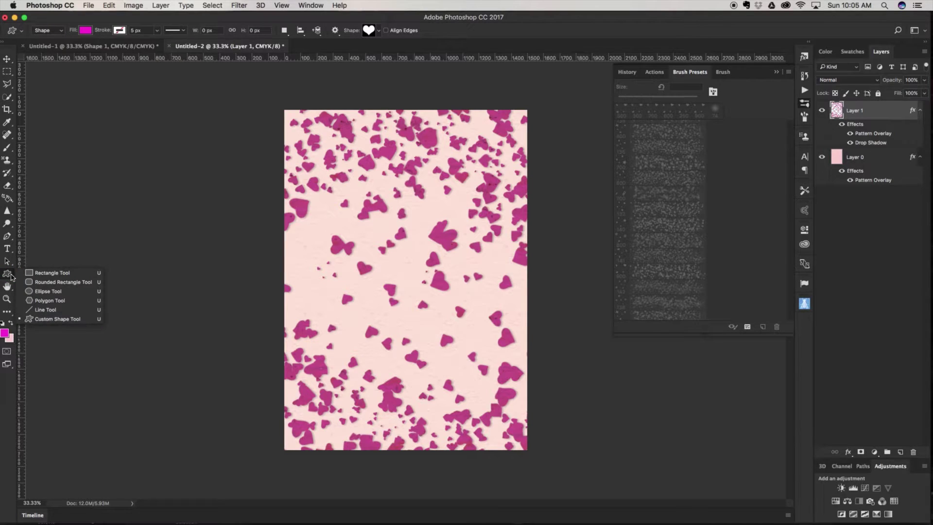
click(55, 319)
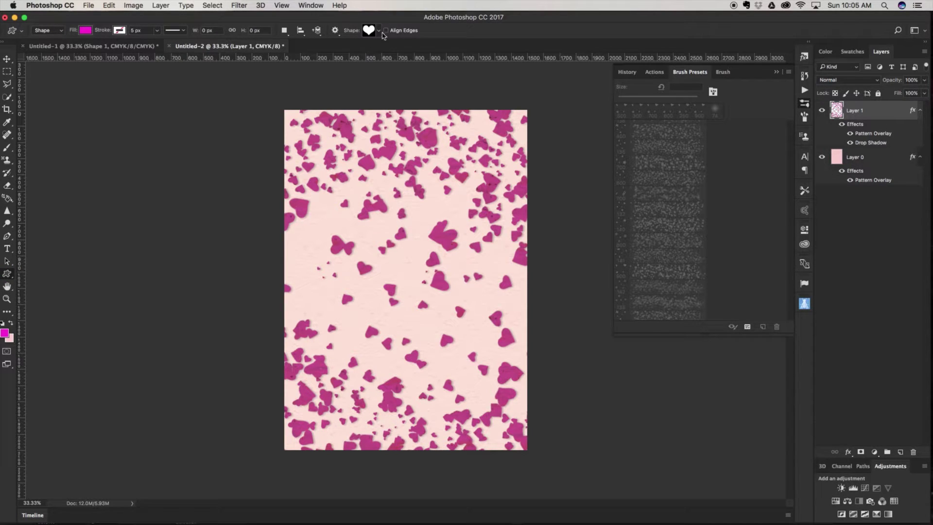
click(380, 31)
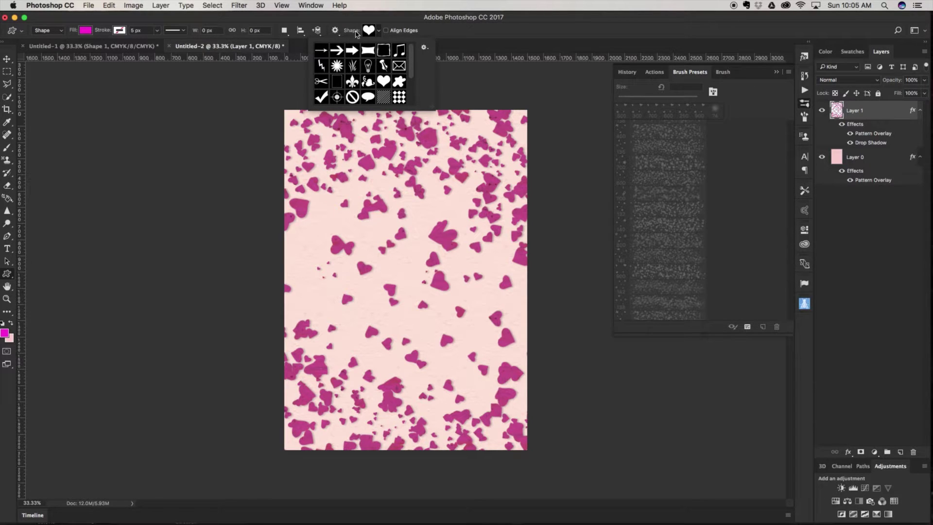
click(323, 50)
drag(411, 54, 416, 89)
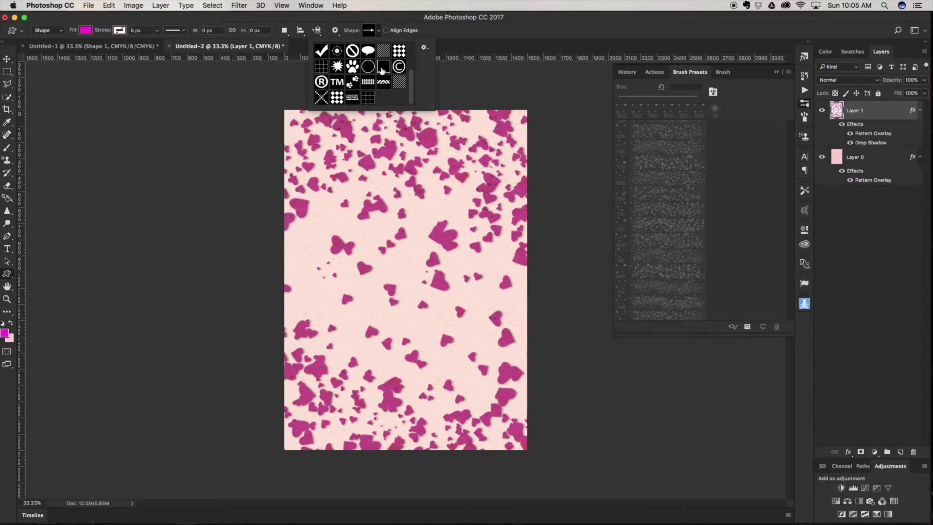
click(424, 48)
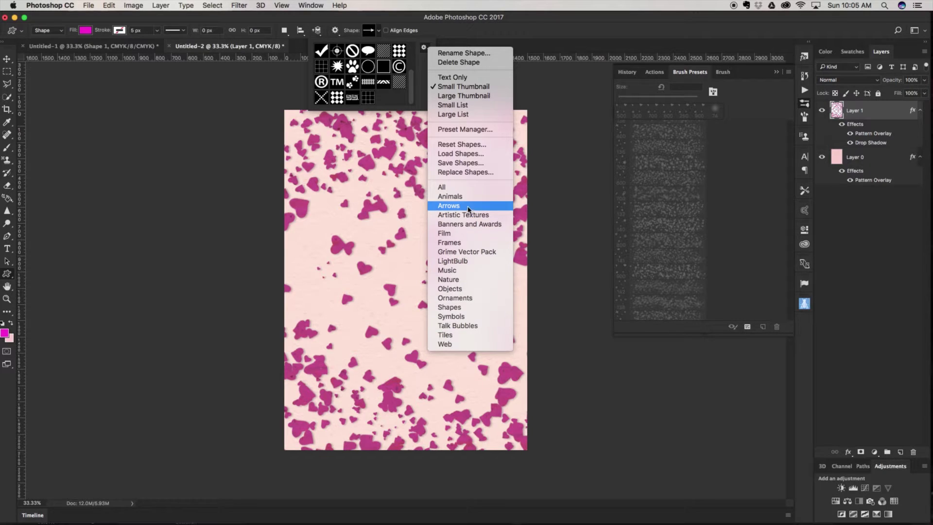
click(412, 90)
scroll(412, 82, up, 5)
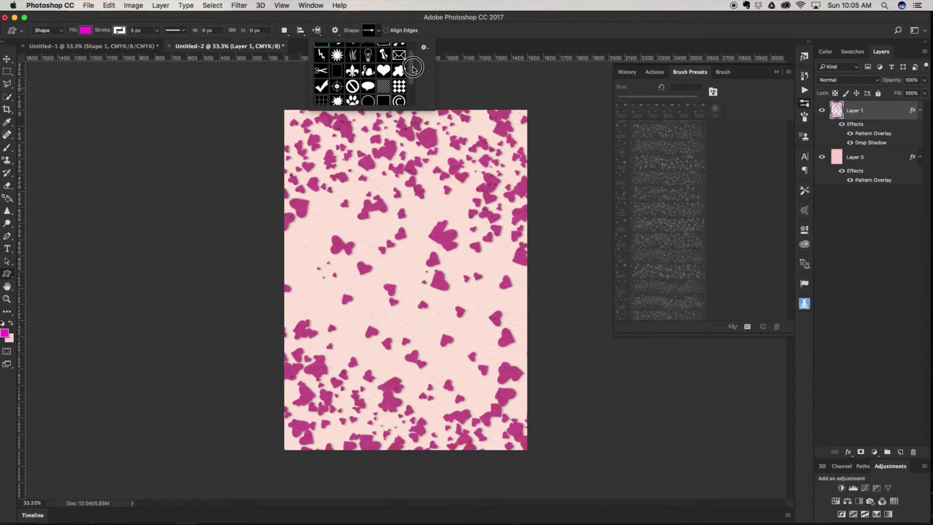
click(381, 71)
Set the foreground colour to deep red #da0303 and draw a large heart shape across the middle of the card
click(4, 333)
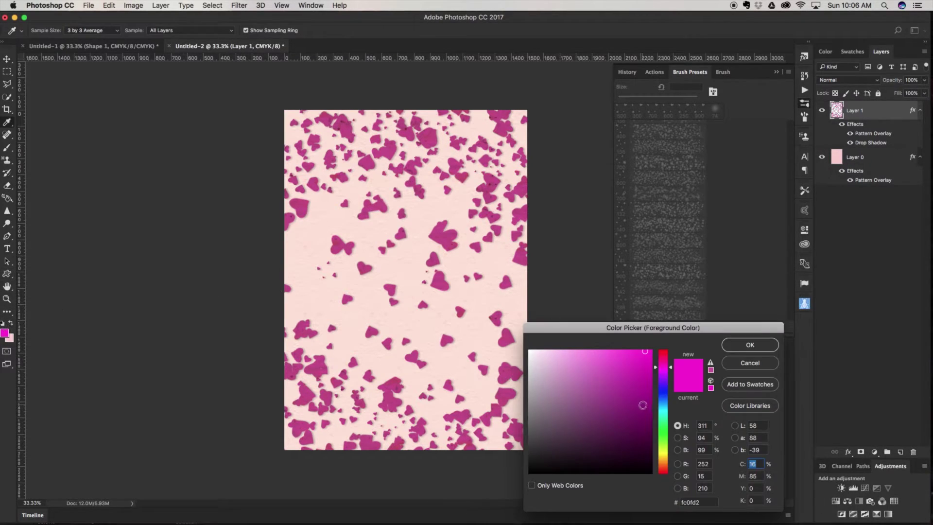
drag(664, 363, 668, 340)
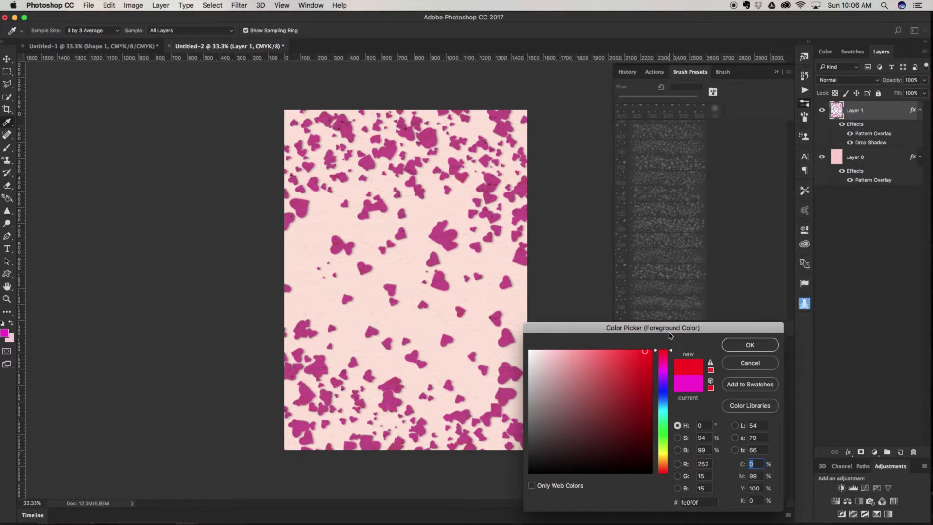
click(650, 367)
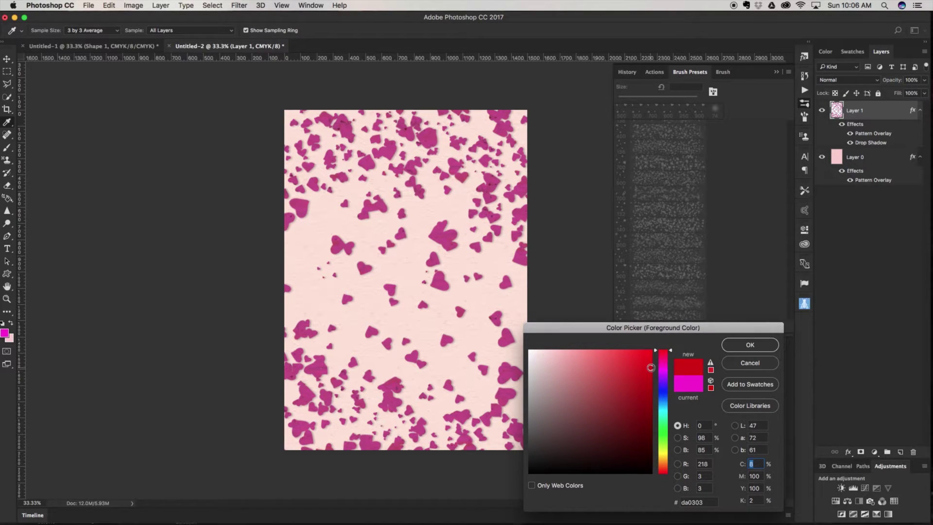
click(750, 345)
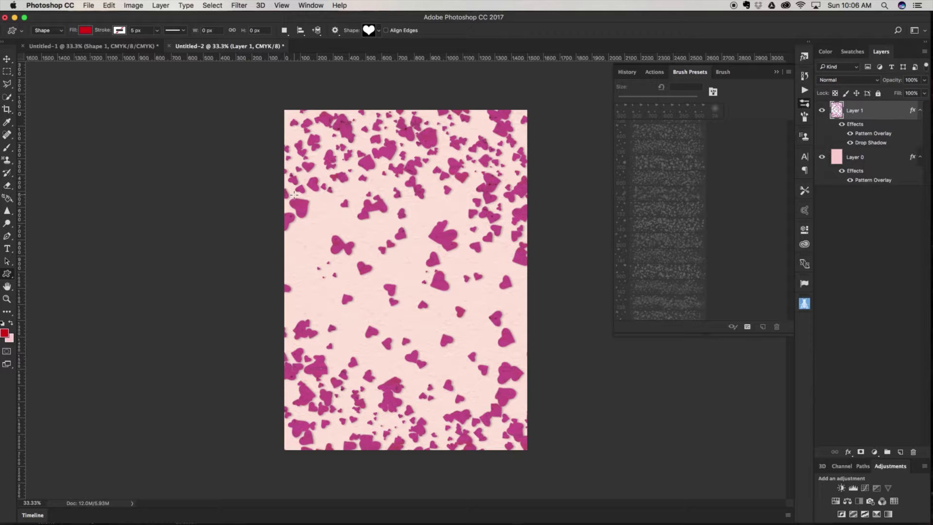
drag(294, 195, 528, 386)
key(v)
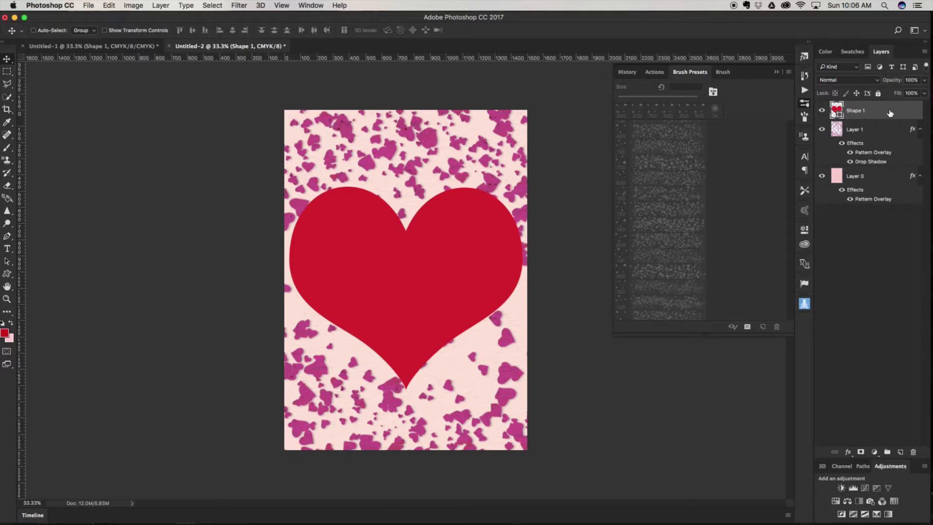
Add a Pattern Overlay with the light tan paper pattern in Multiply mode to Shape 1 and inspect the texture up close
double_click(889, 112)
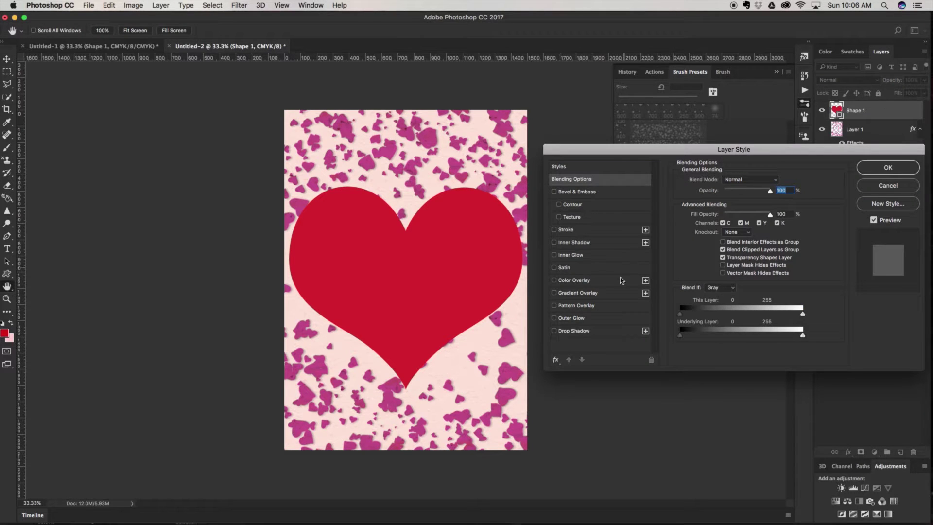
click(579, 306)
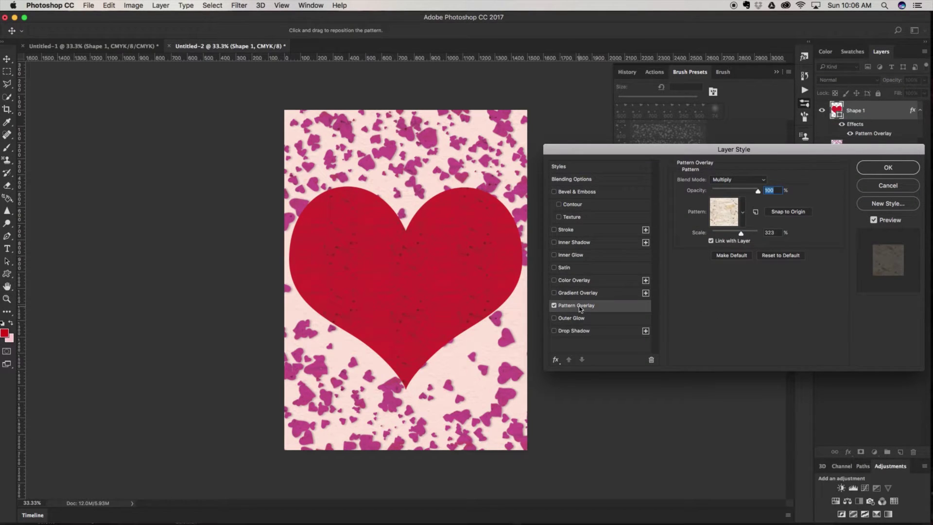
click(742, 213)
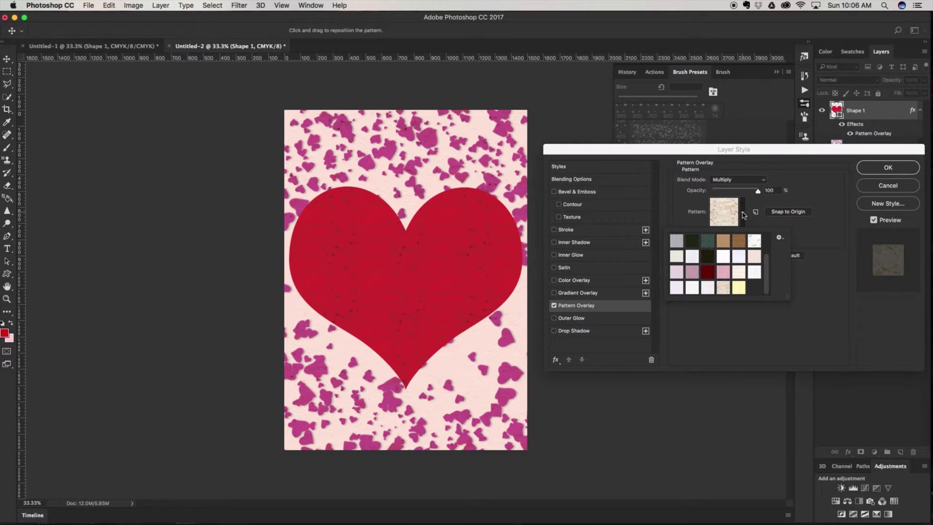
scroll(741, 266, up, 3)
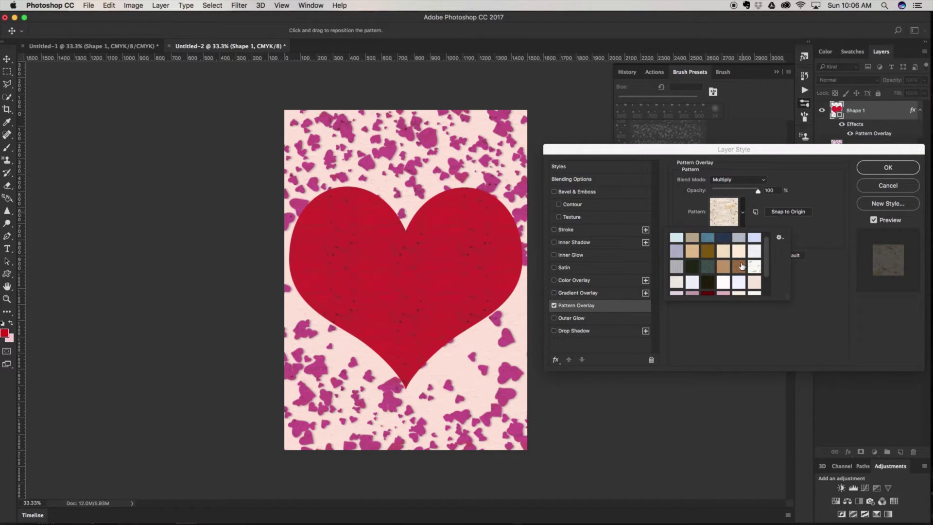
click(695, 252)
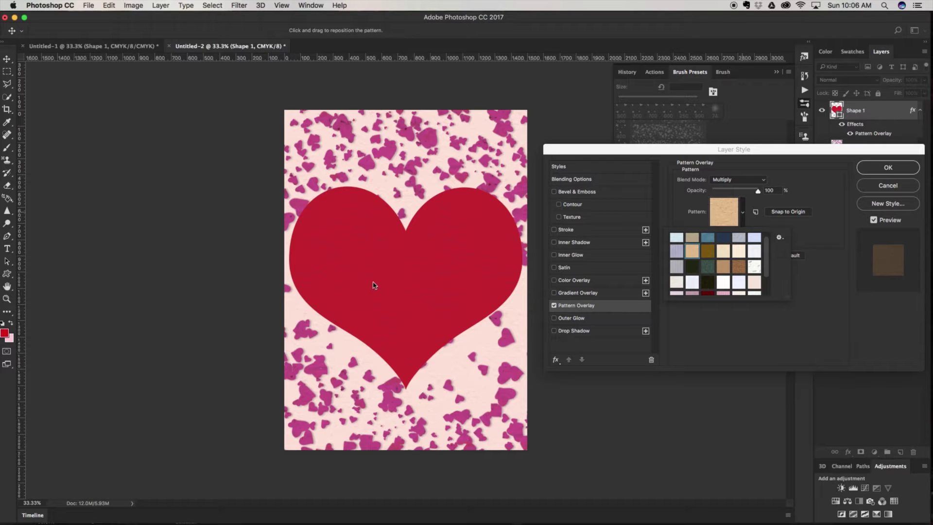
key(Return)
key(super+equal)
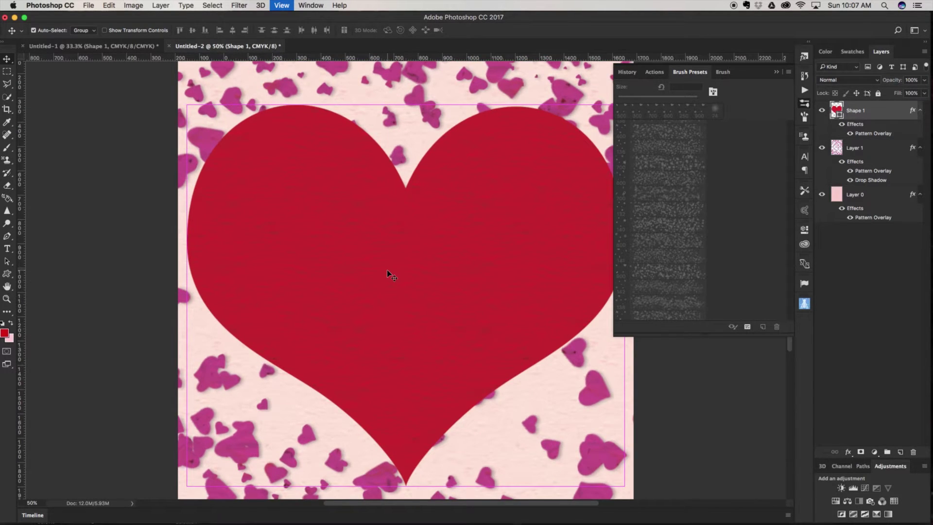
key(super+equal)
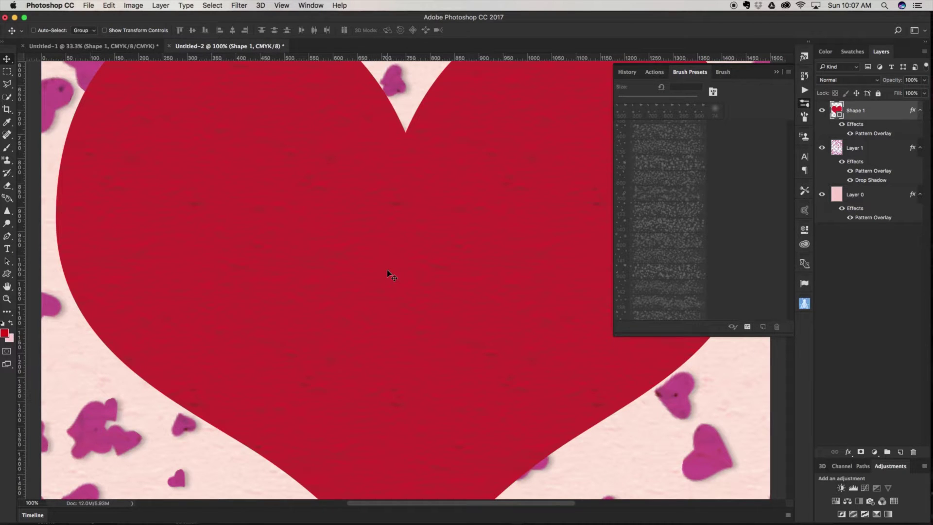
key(super+minus)
key(super+minus)
key(super+minus)
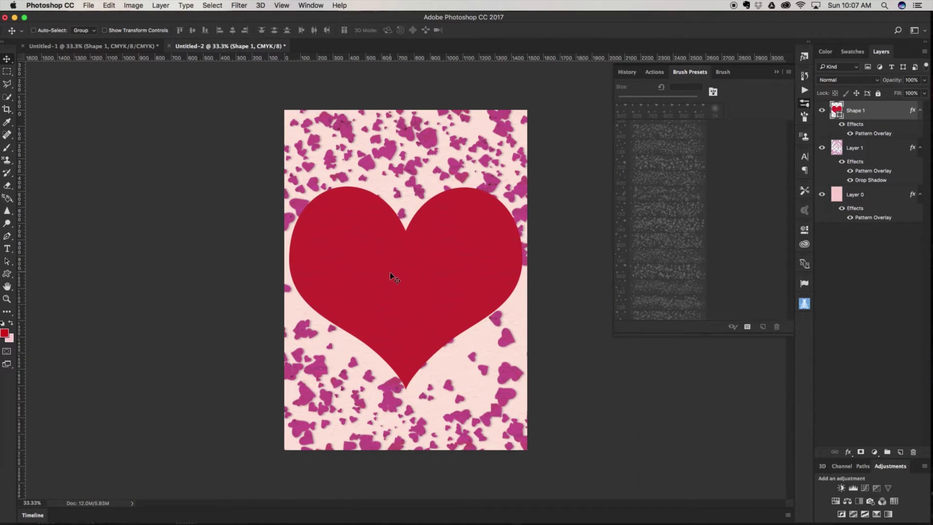
Add a Drop Shadow to Shape 1 with about 27% opacity and 24 px size, and apply it
click(888, 114)
double_click(889, 113)
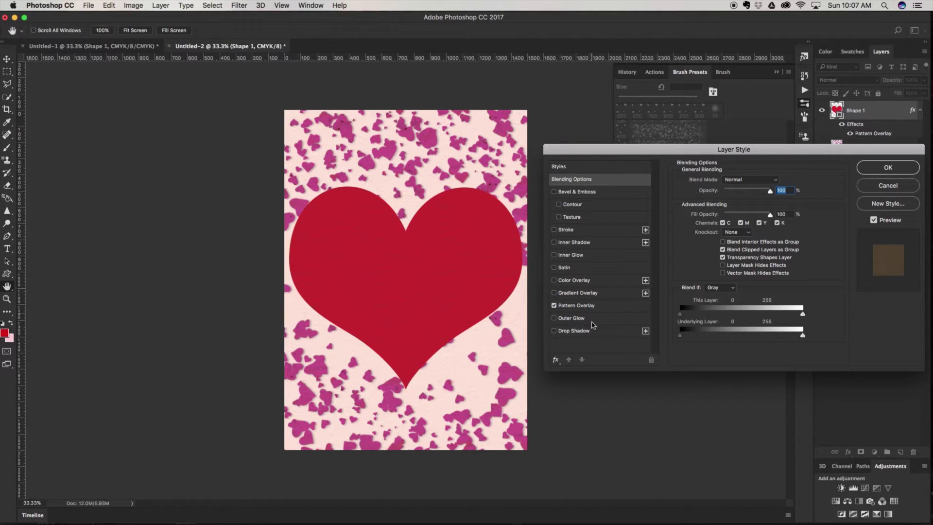
click(577, 330)
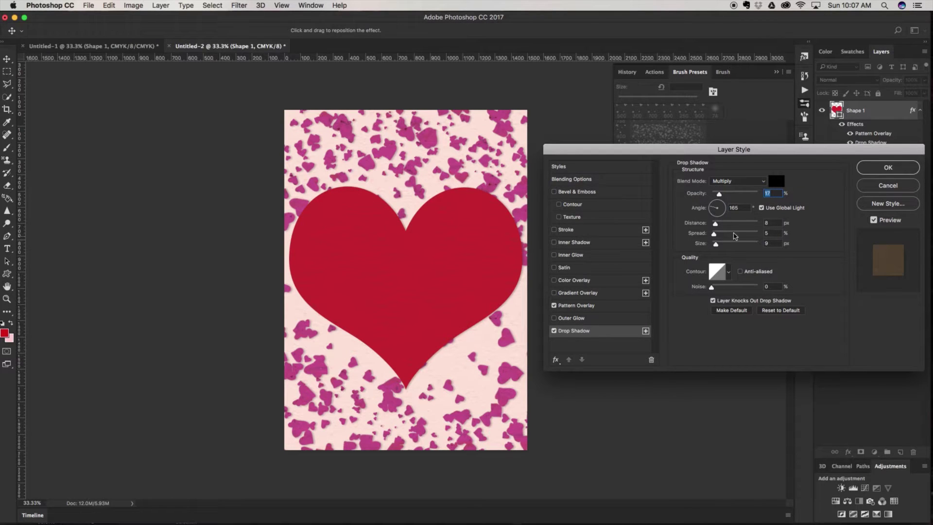
drag(717, 246, 719, 247)
drag(719, 194, 723, 195)
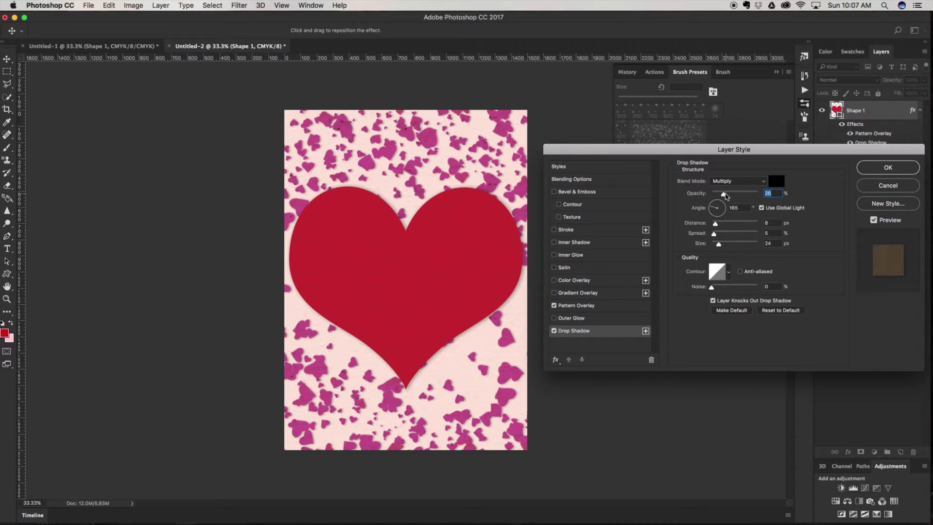
drag(725, 196, 725, 196)
click(895, 170)
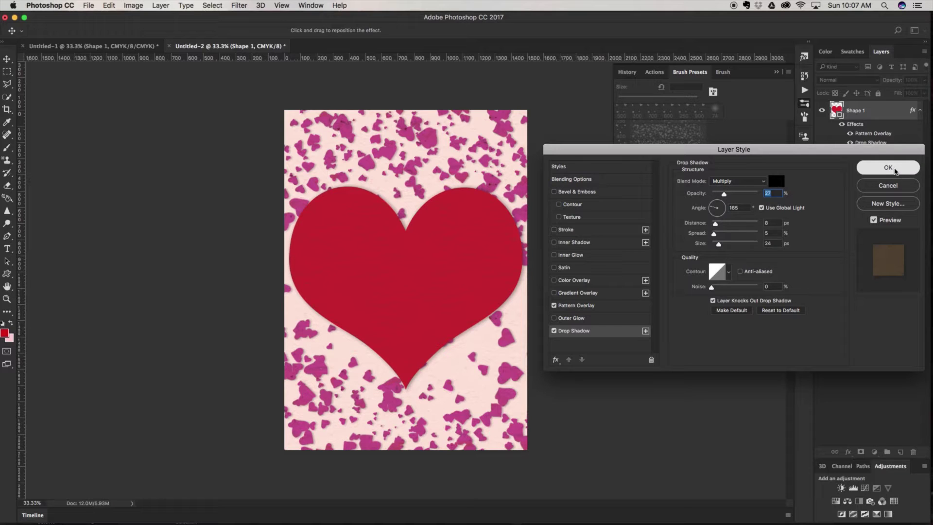
click(895, 170)
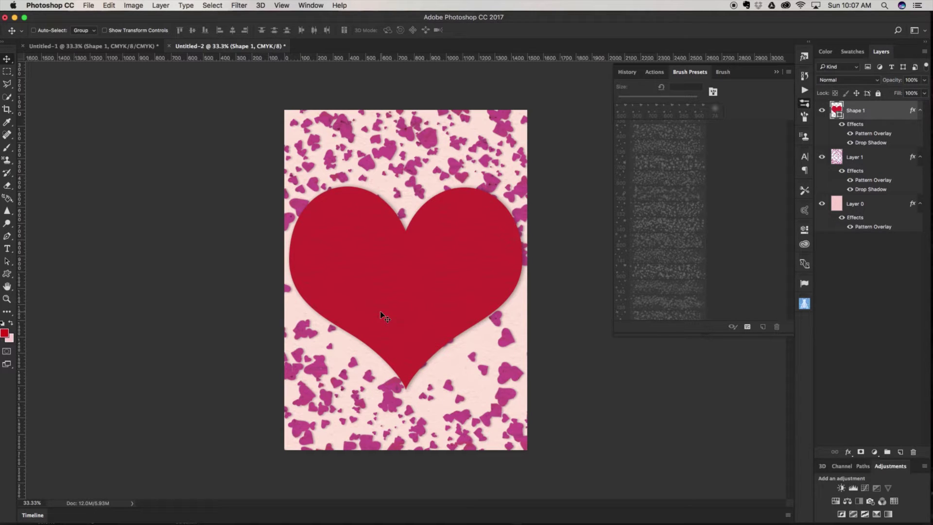
Switch to Illustrator and copy the standalone handwritten "love" lettering from valentine-vector.ai
key(super+Tab)
key(super+Tab)
key(super+Tab)
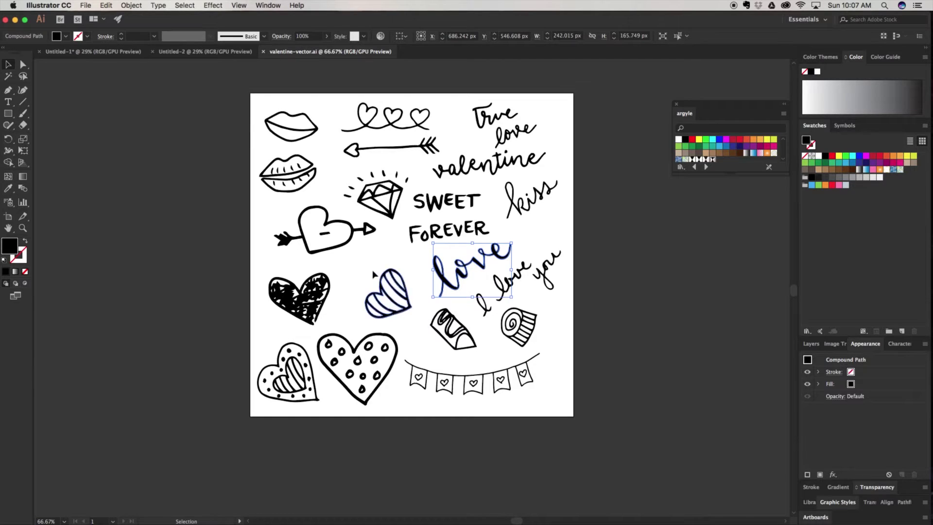
click(598, 213)
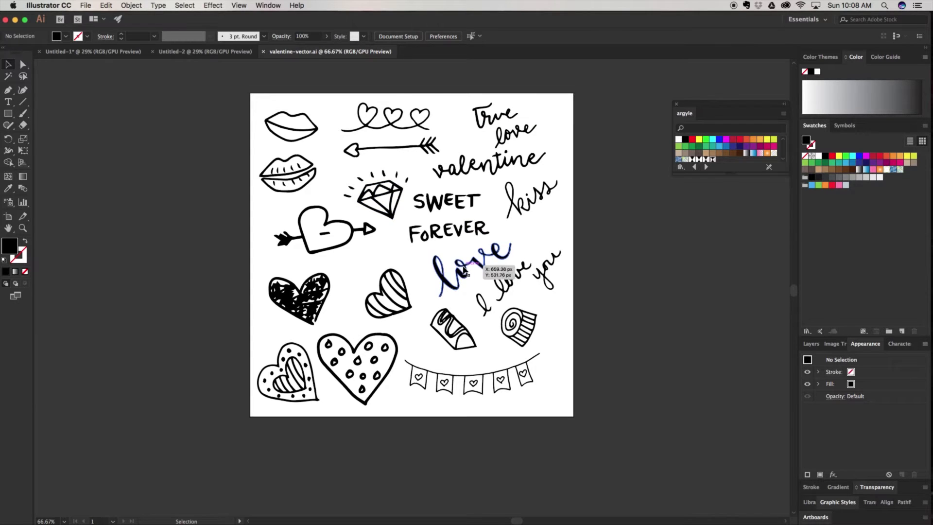
click(461, 273)
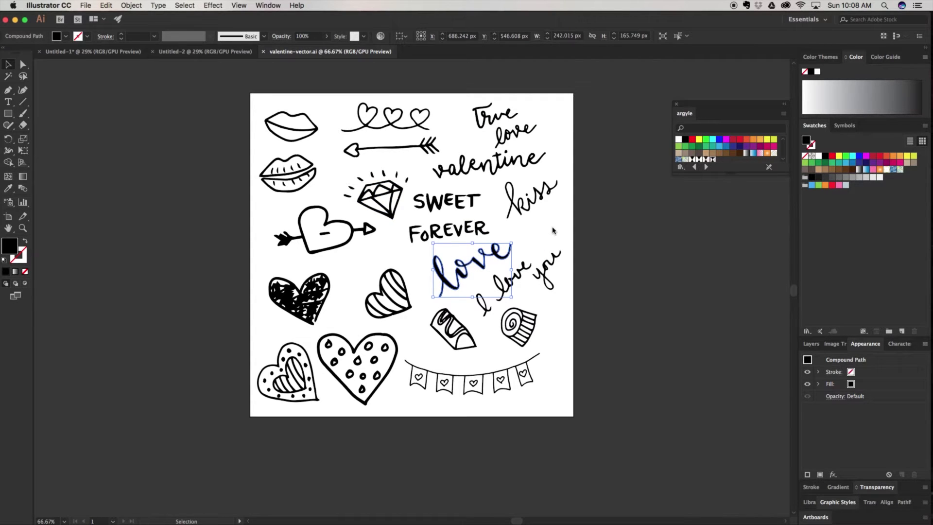
key(a)
key(v)
key(a)
Switch to Photoshop and paste the copied "love" lettering into the Untitled-2 card as a Smart Object
key(super+Tab)
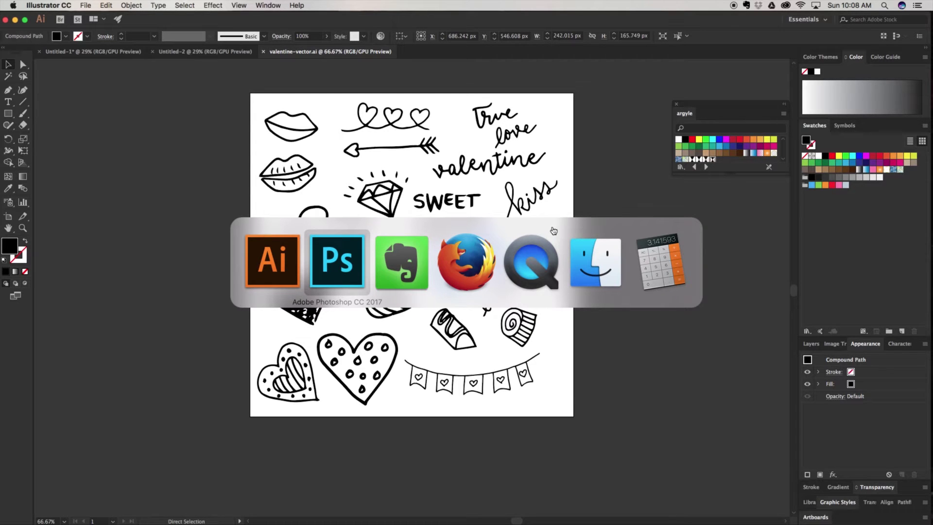
click(320, 262)
key(super)
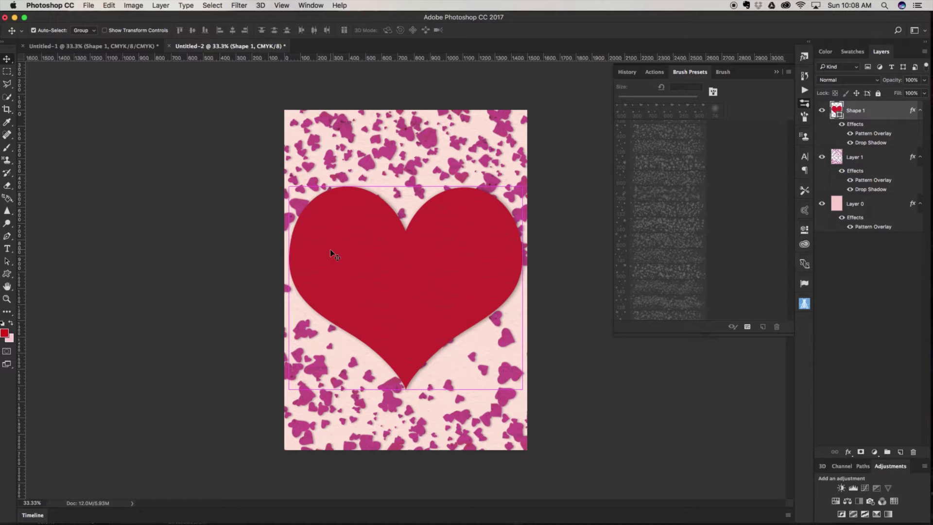
key(super+v)
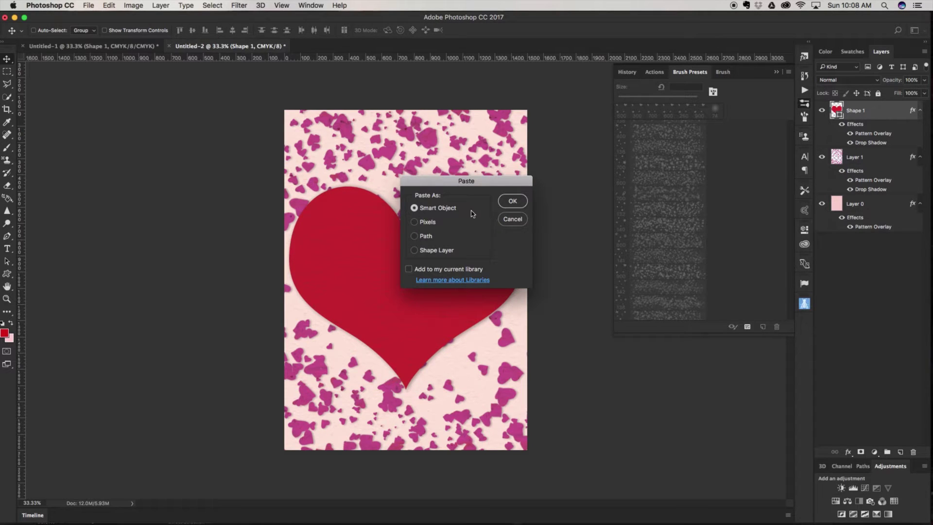
click(512, 201)
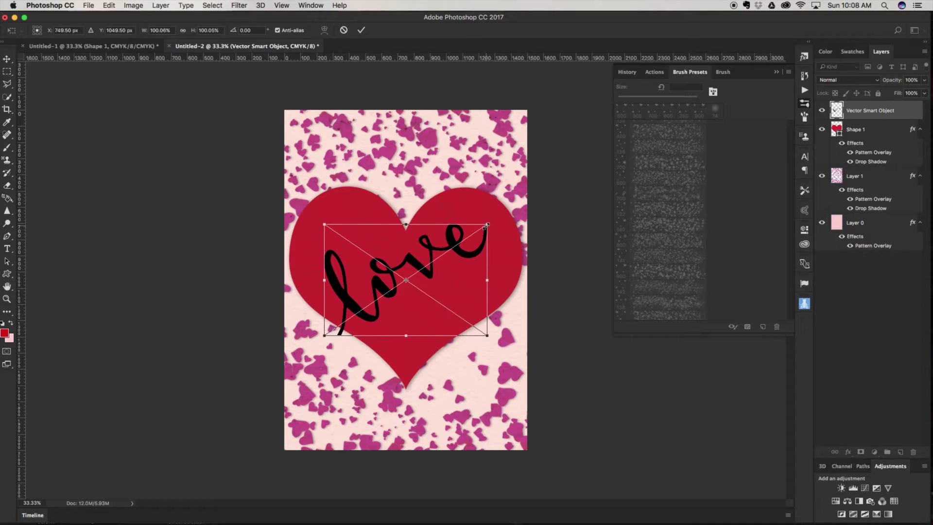
Scale the "love" lettering up to about 117%, position it across the red heart with its ends reaching the heart's edges, and apply the transform
drag(486, 226, 515, 204)
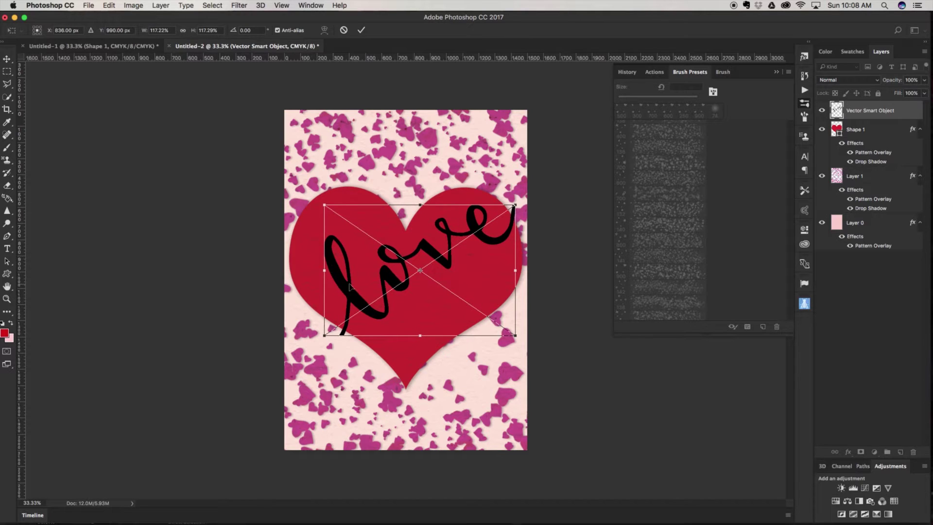
drag(352, 282, 348, 284)
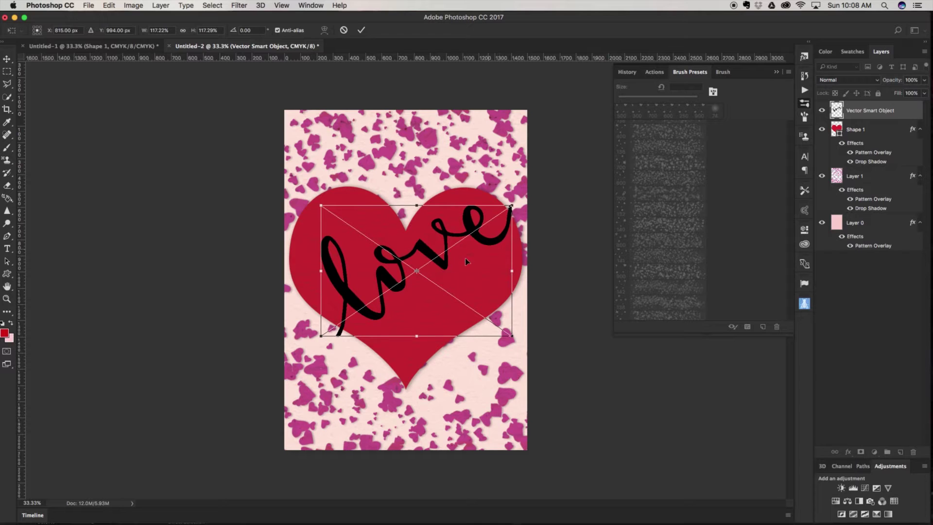
mouse_move(419, 251)
mouse_down()
mouse_move(436, 252)
mouse_move(427, 246)
mouse_move(420, 256)
mouse_up()
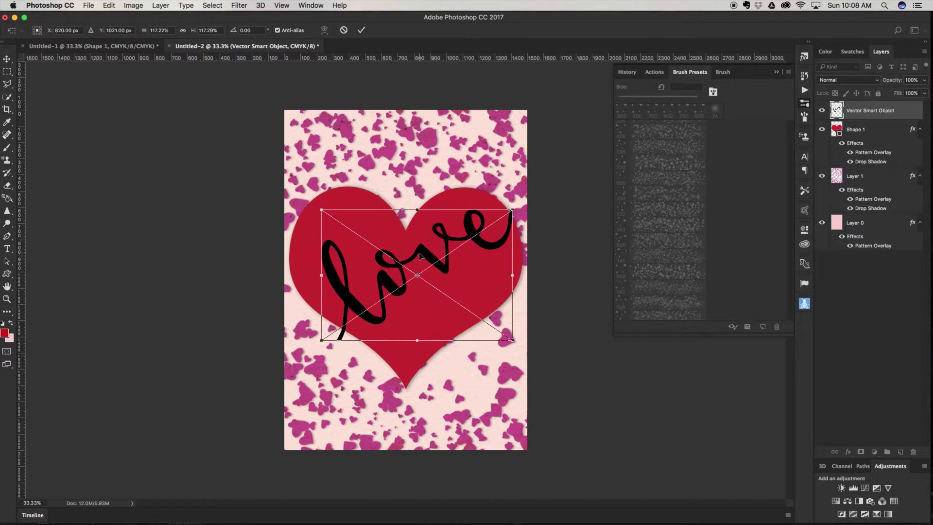
click(361, 30)
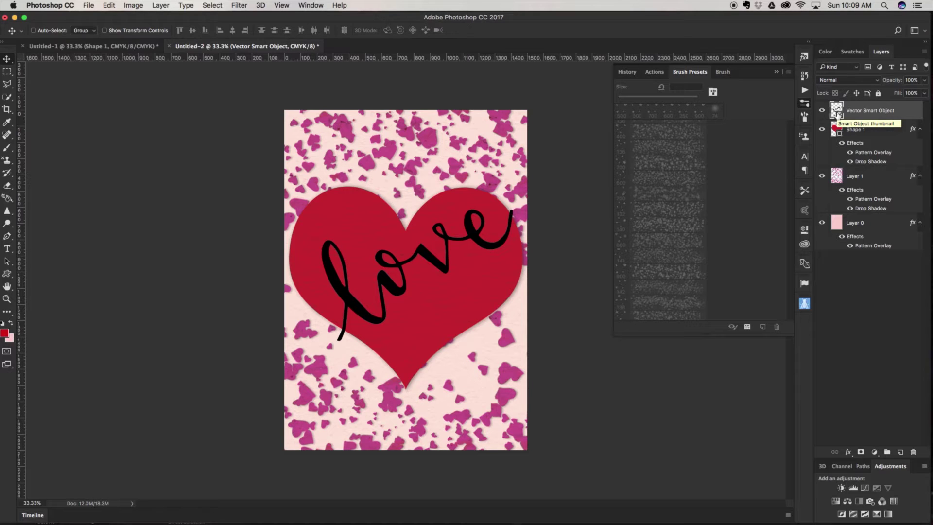
Cut the "love" lettering out of Shape 1 with a layer mask made from its inverted outline selection, and hide the Vector Smart Object layer
key(super)
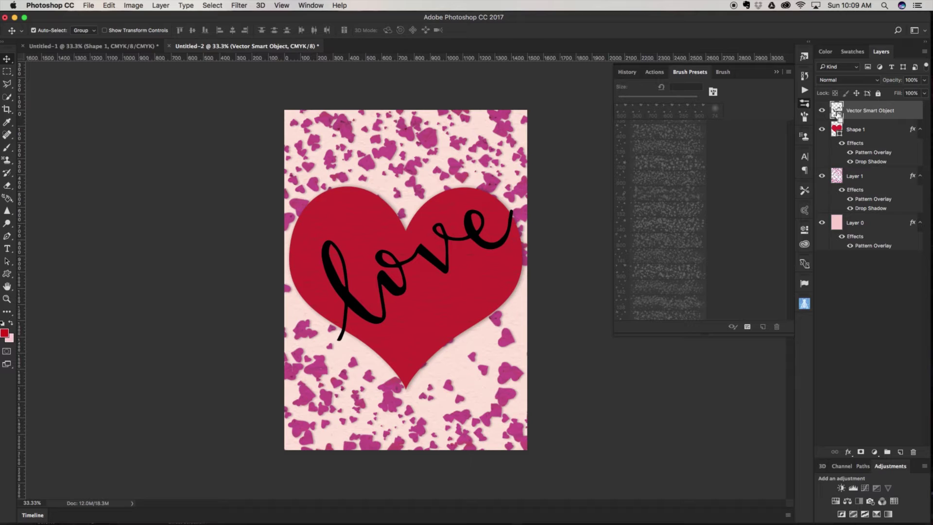
super+click(836, 111)
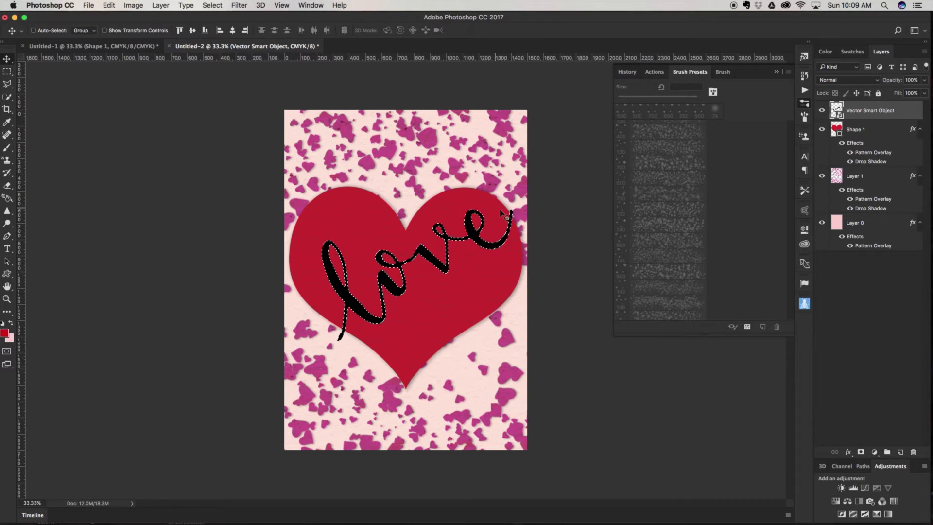
click(881, 132)
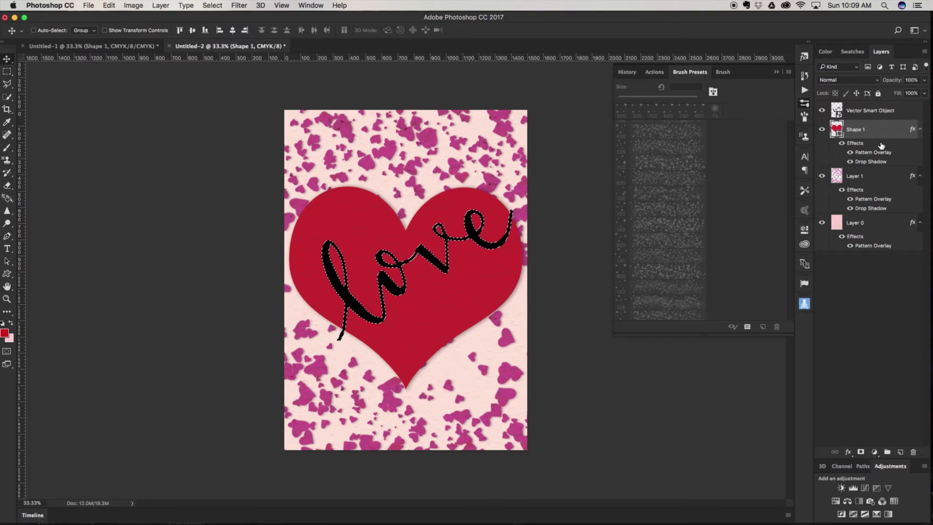
key(ctrl+shift+i)
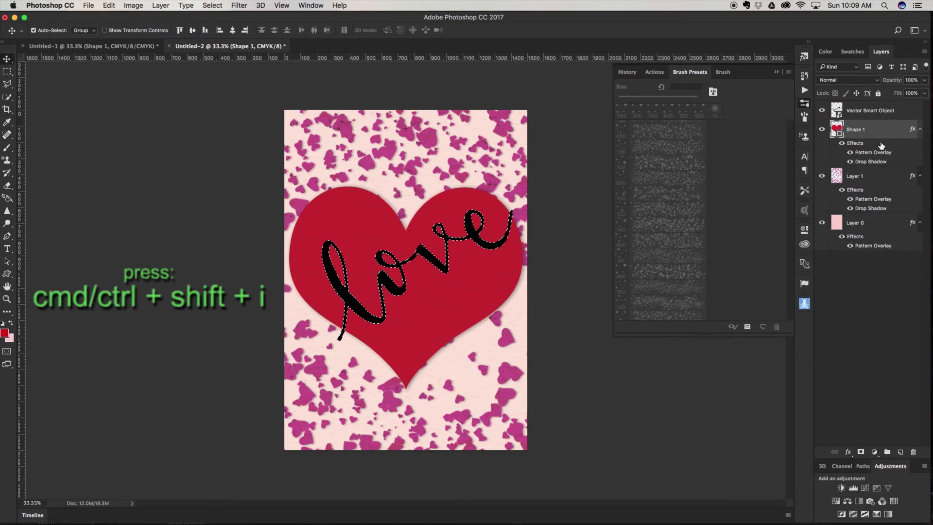
key(super+shift+i)
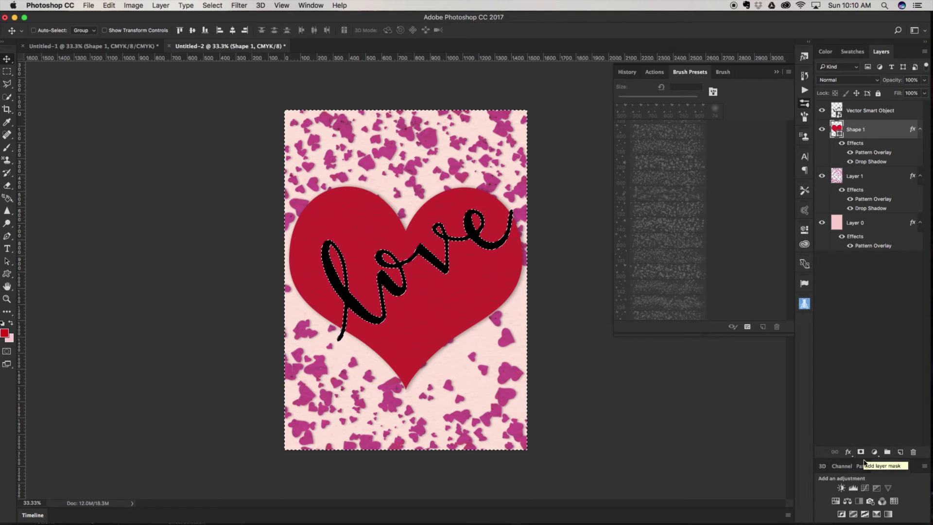
click(861, 452)
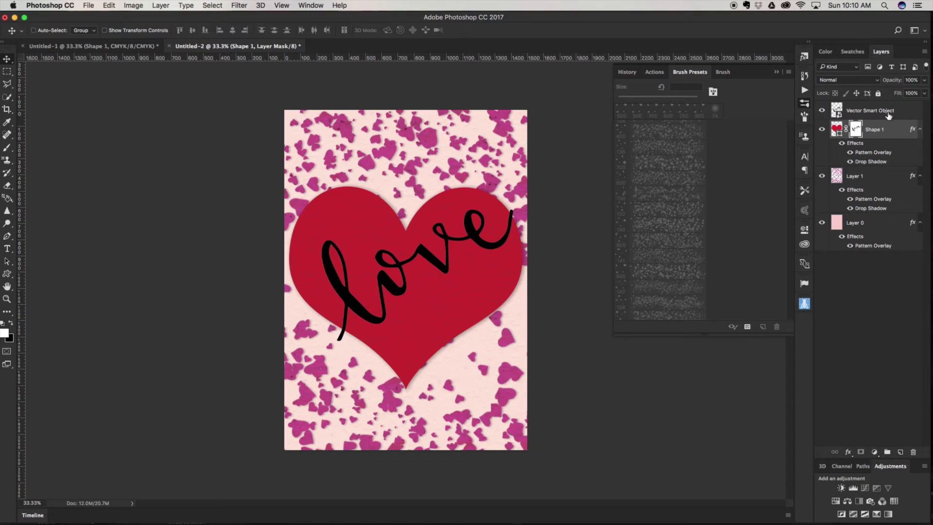
click(821, 111)
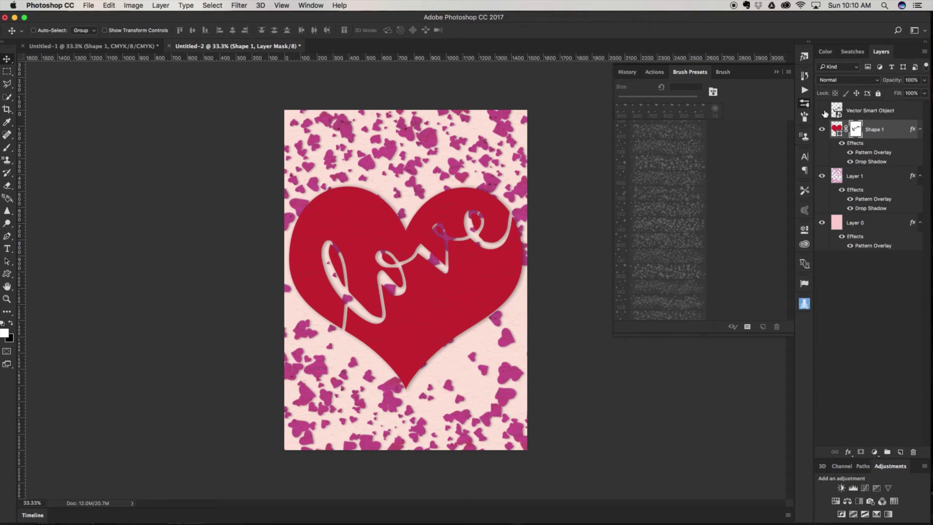